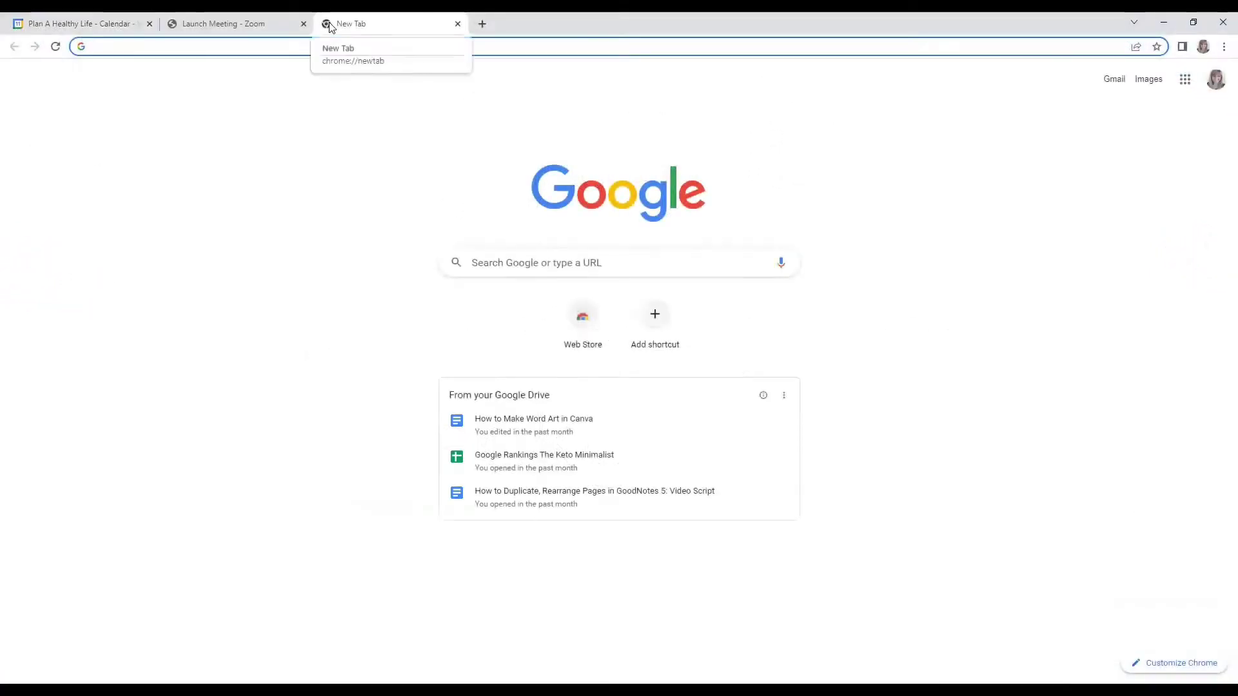
- Search Google for "chrome web store" and open the Chrome Web Store site
text(chrome web store)
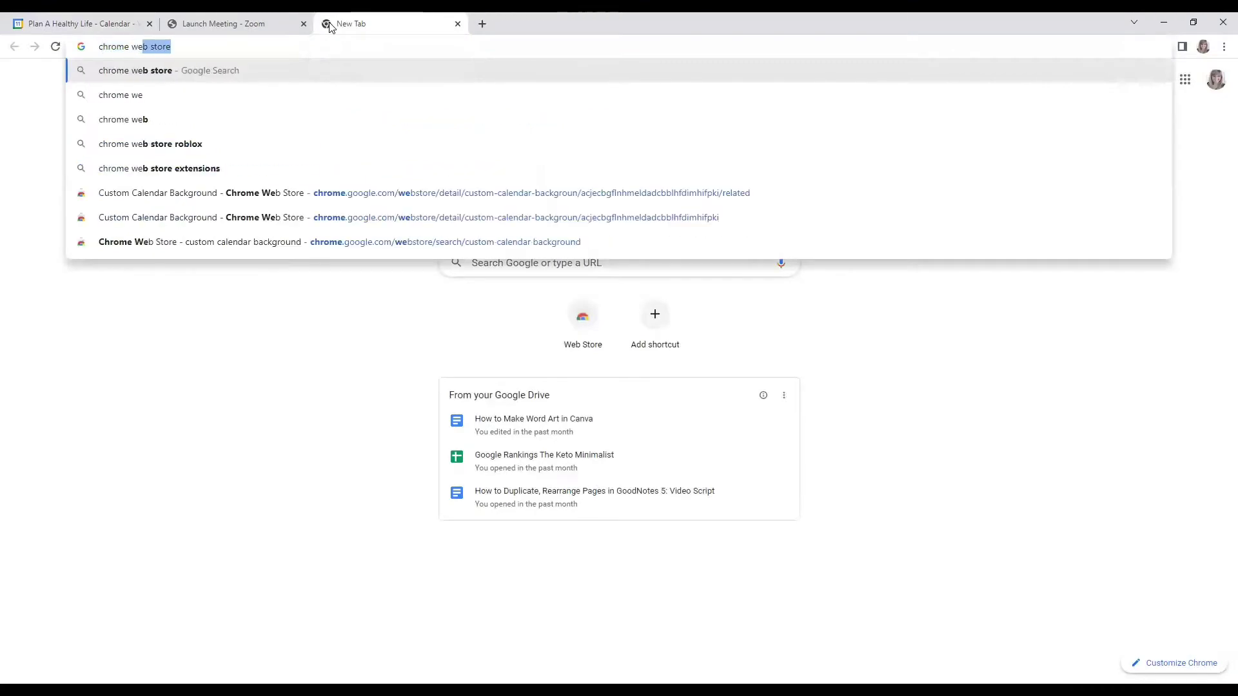
key(Return)
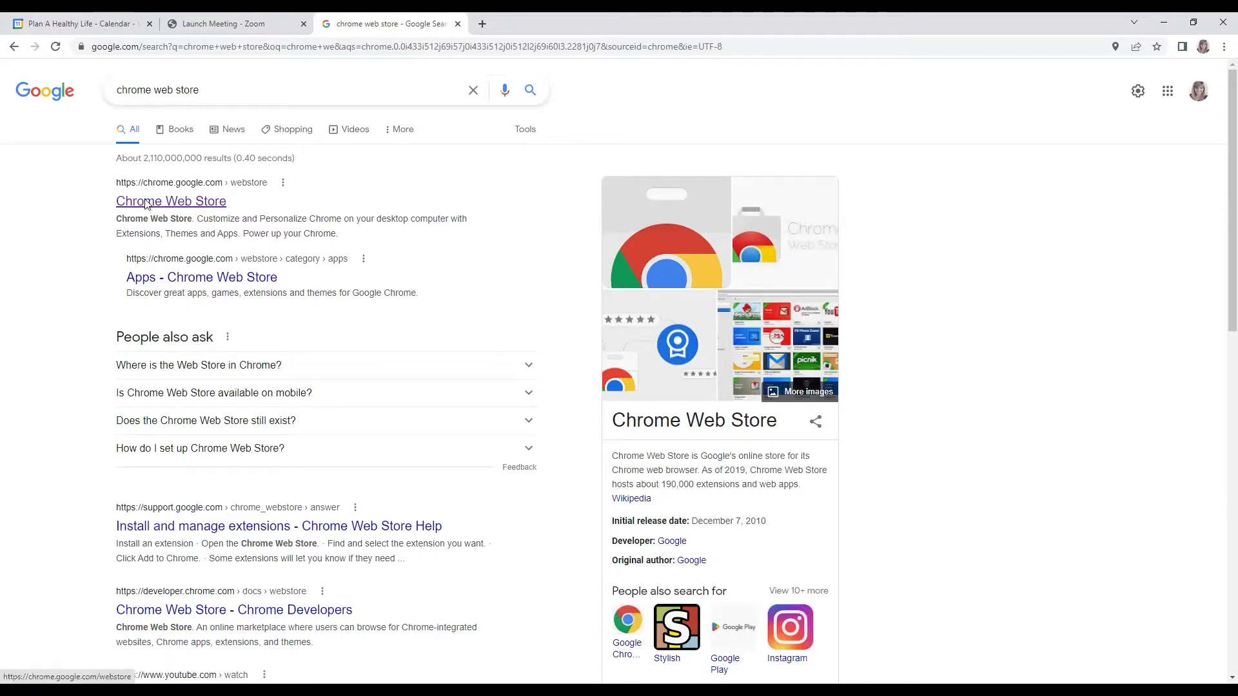
click(147, 204)
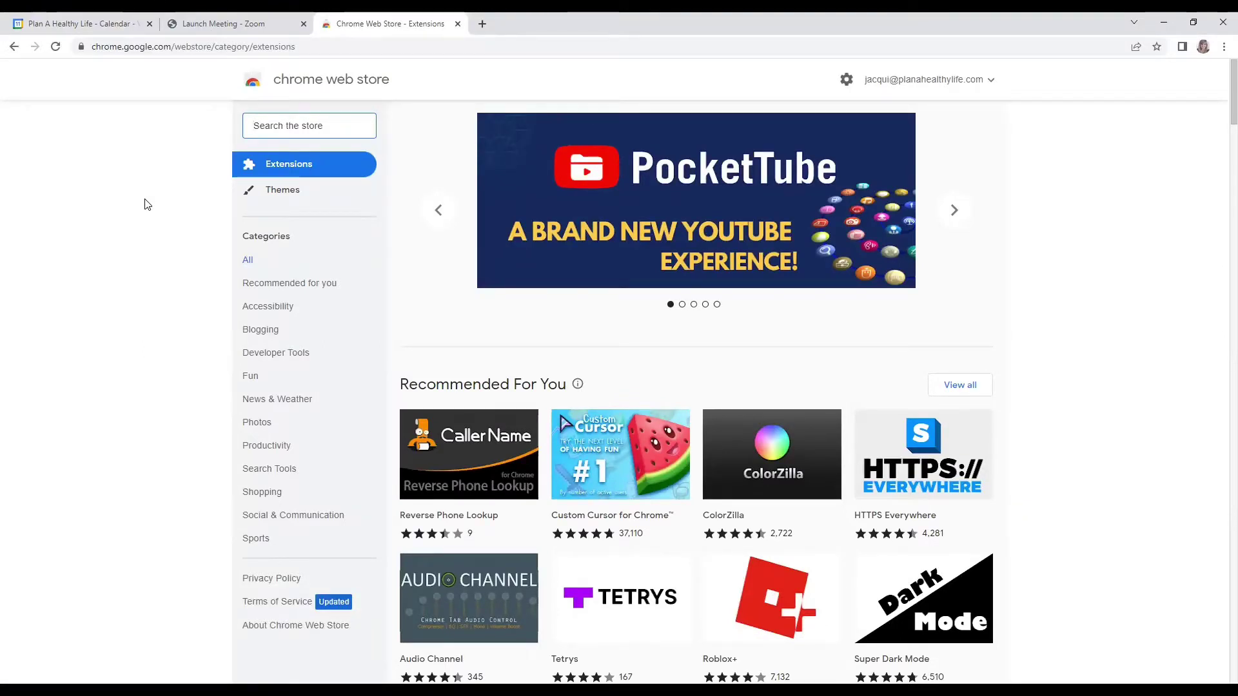
- Search the Chrome Web Store for "custom calendar background"
text(cus)
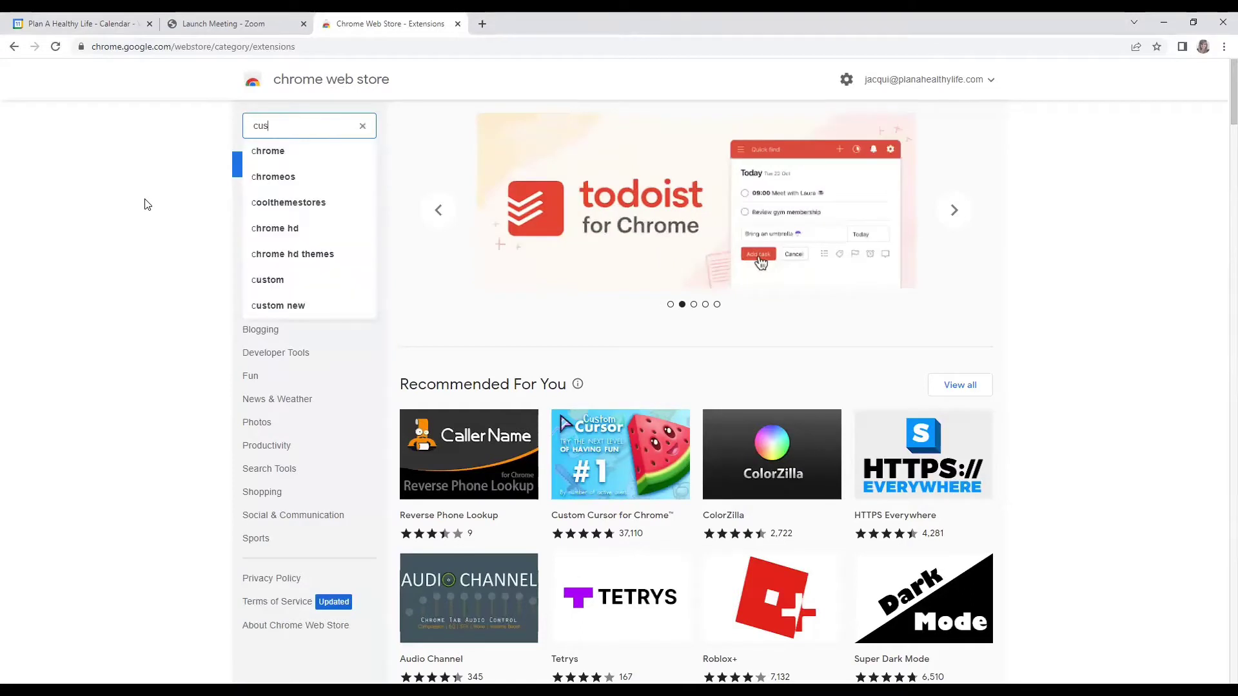
text(tom calendar)
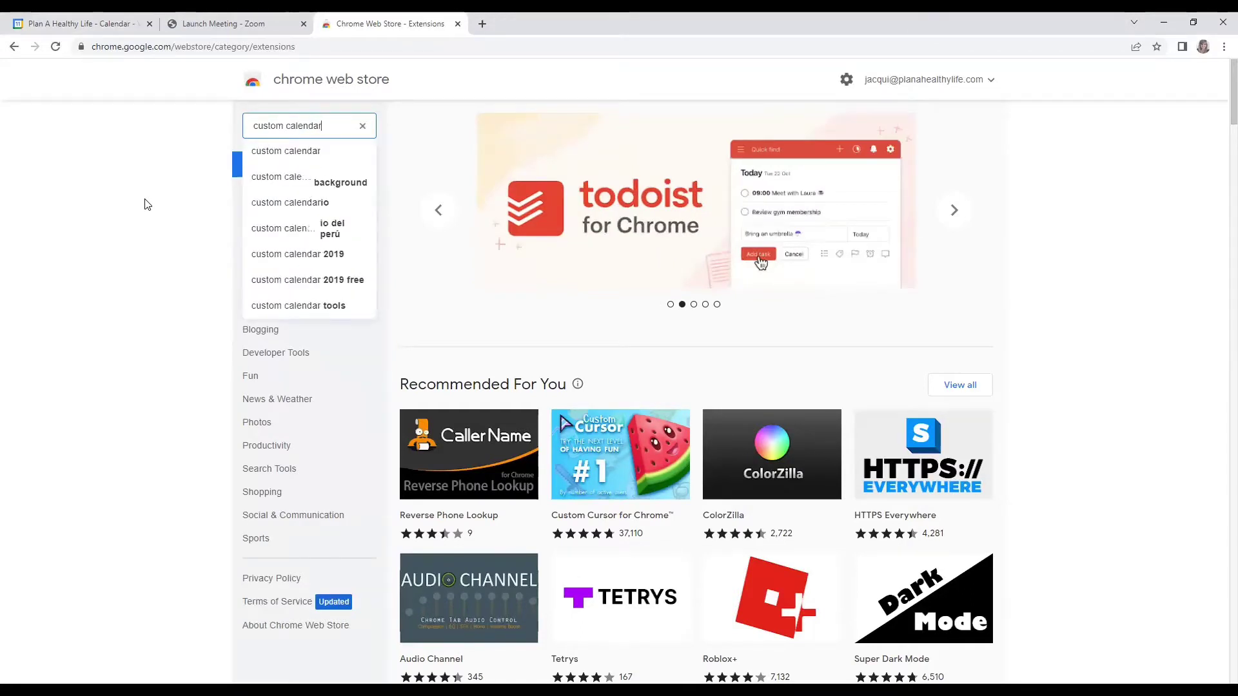
text( background)
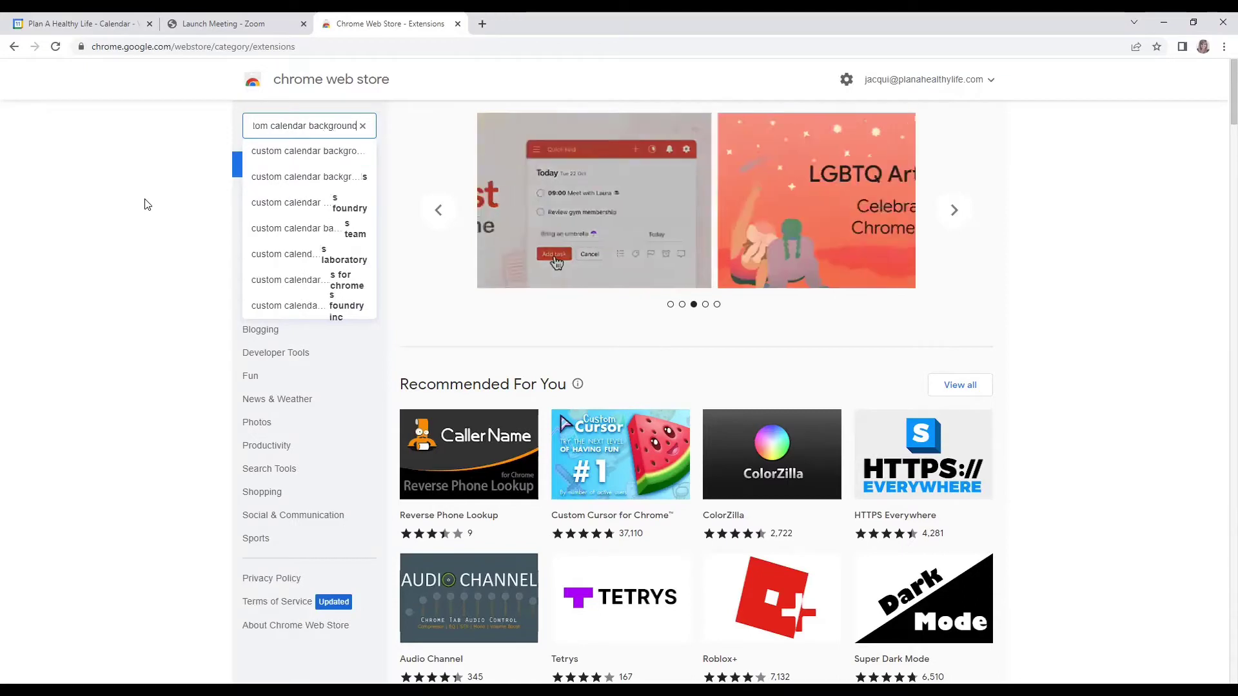
key(Return)
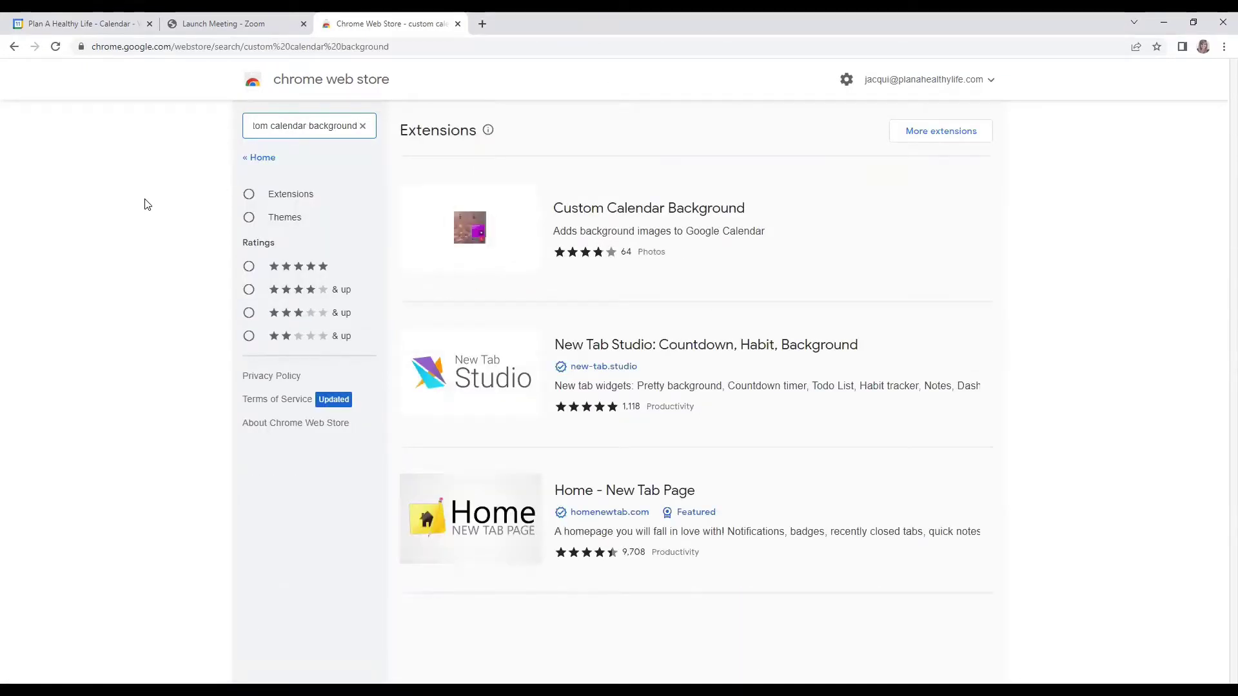
- Open the Custom Calendar Background extension's store page and add the extension to Chrome
click(702, 233)
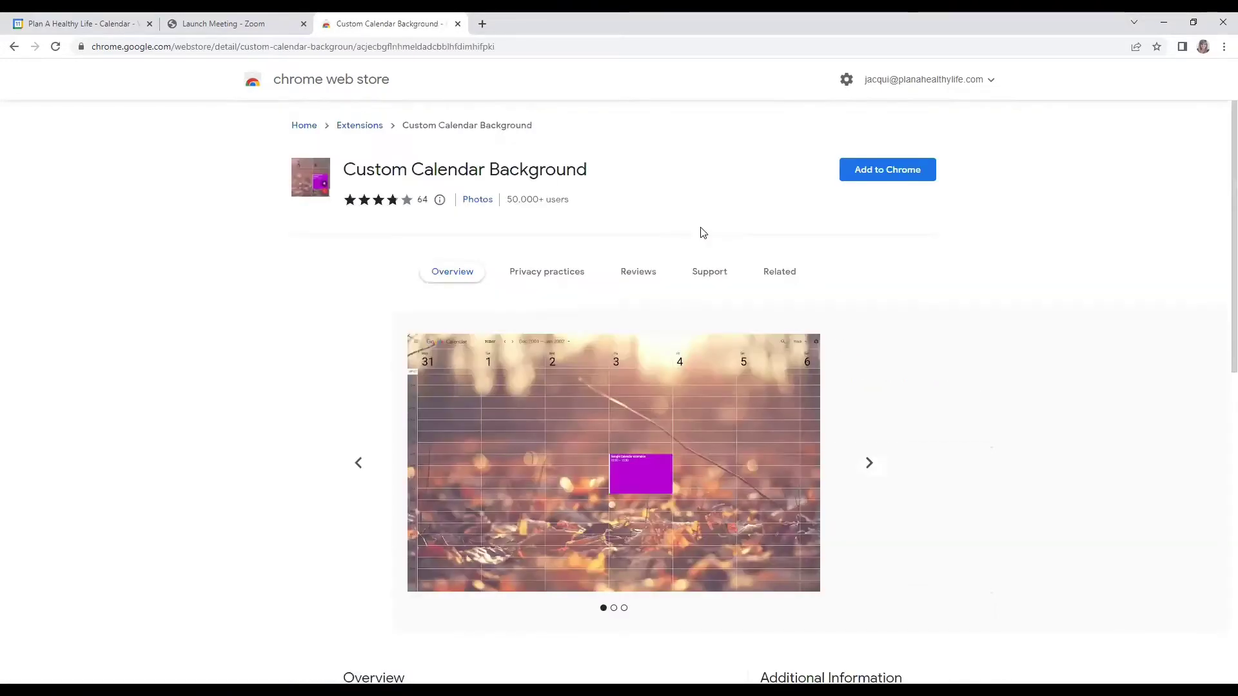
click(913, 173)
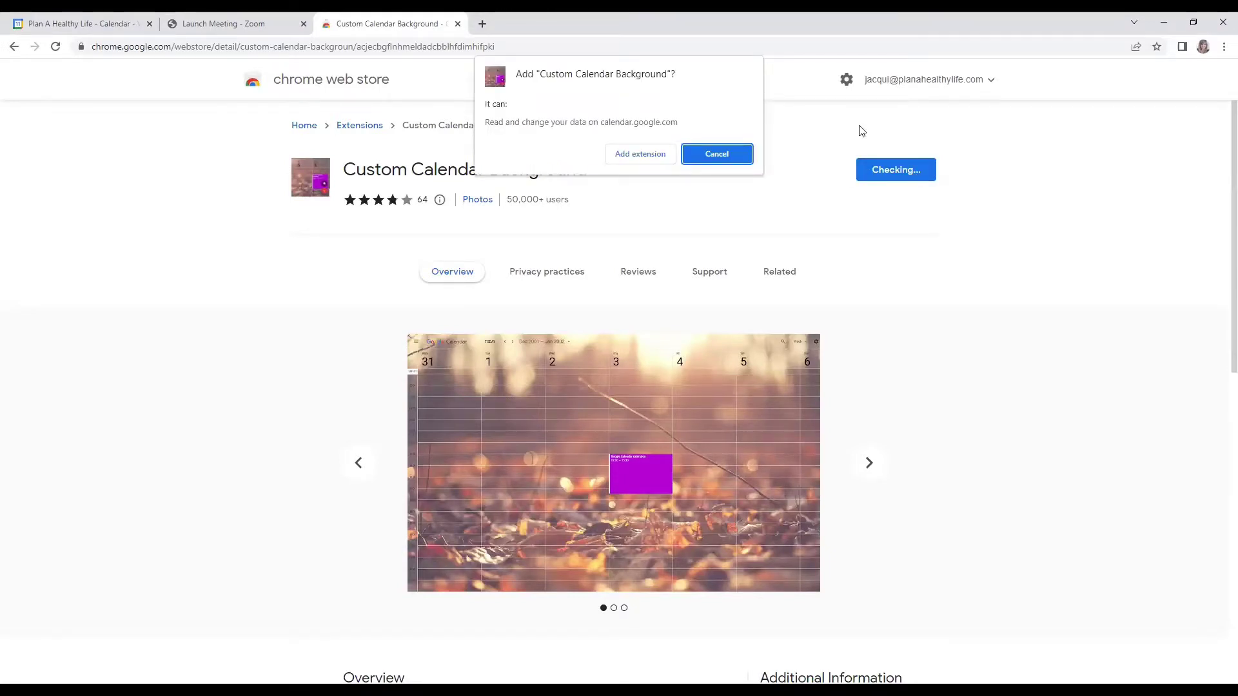
click(640, 155)
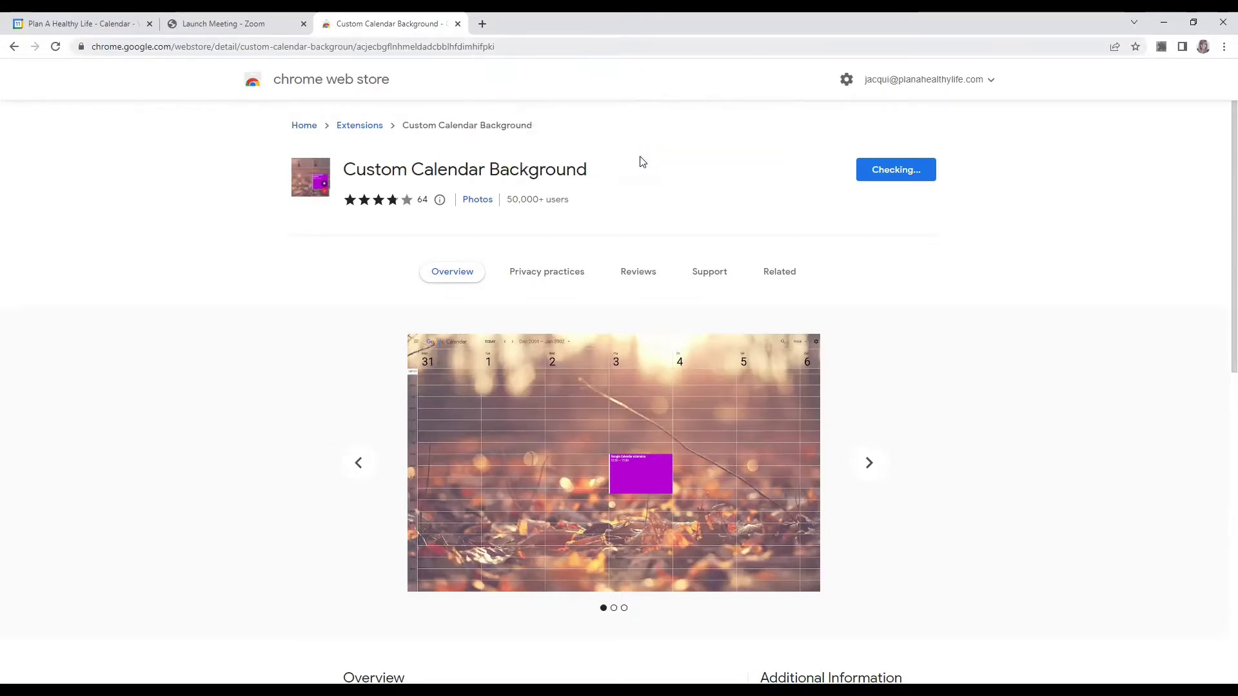
- Open the options page of the installed Custom Calendar Background extension
click(1162, 47)
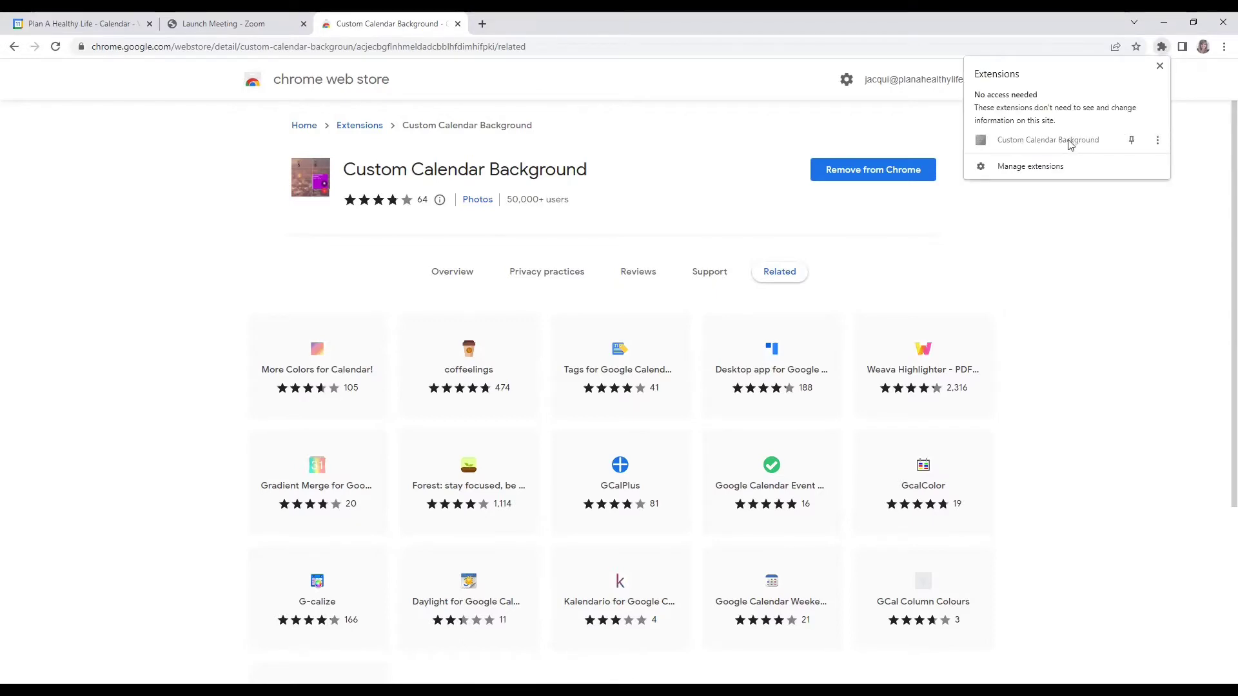
click(1157, 141)
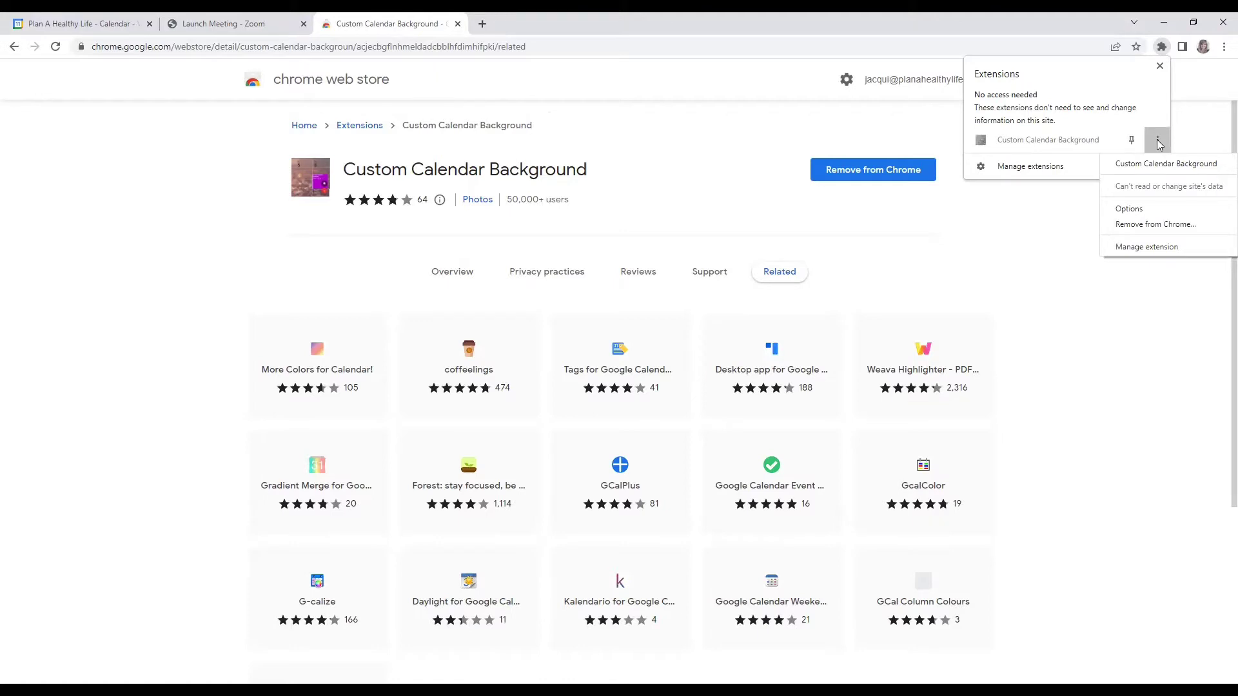
click(1128, 209)
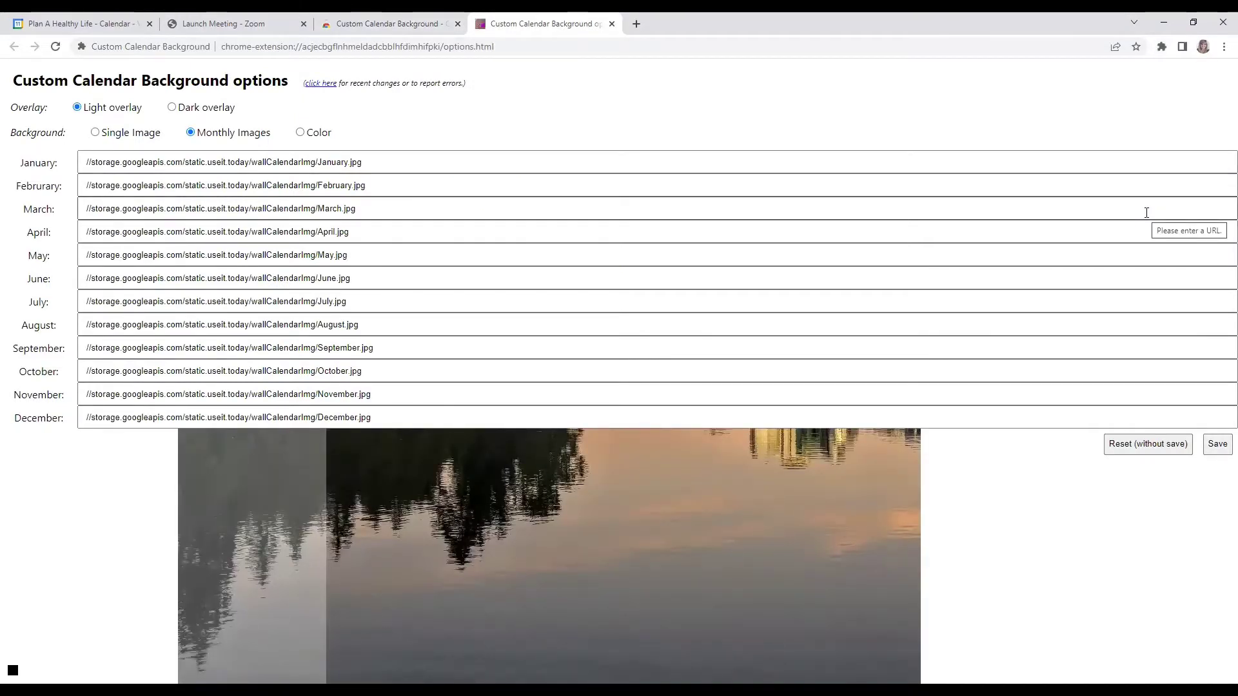
- Set the calendar background to a single image using the copied Squarespace URL of PAHL+Beach+1.png, and save the options
click(96, 133)
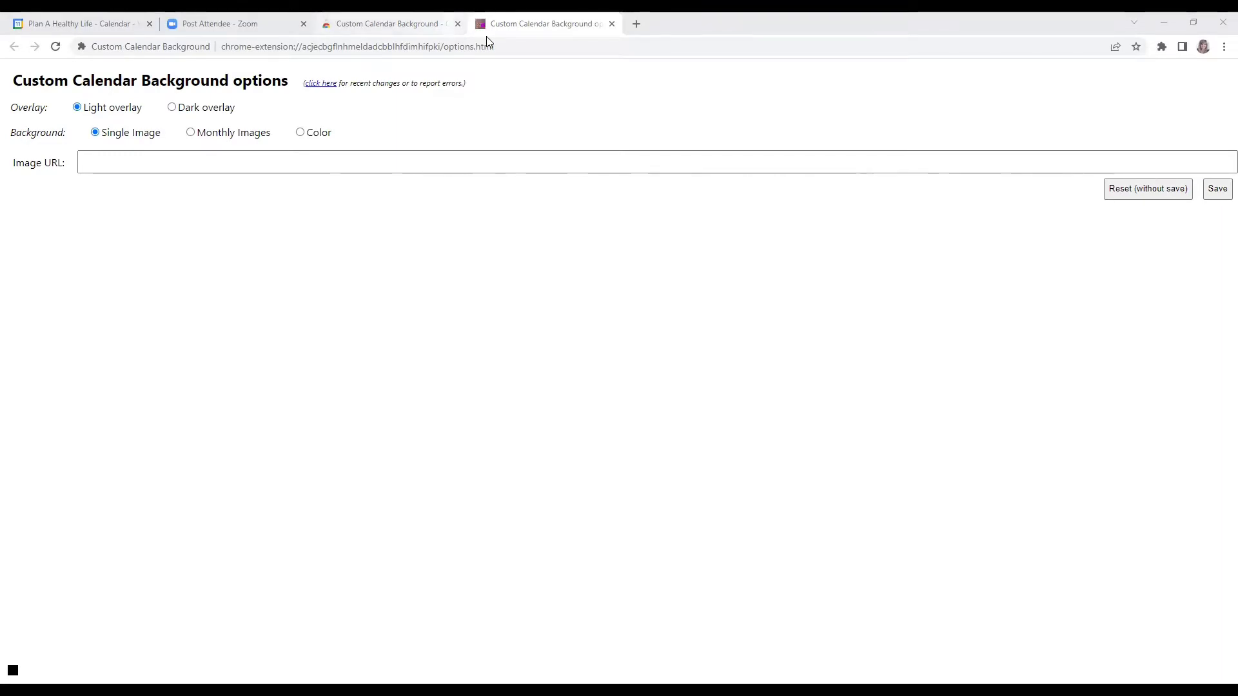
click(243, 166)
key(ctrl+v)
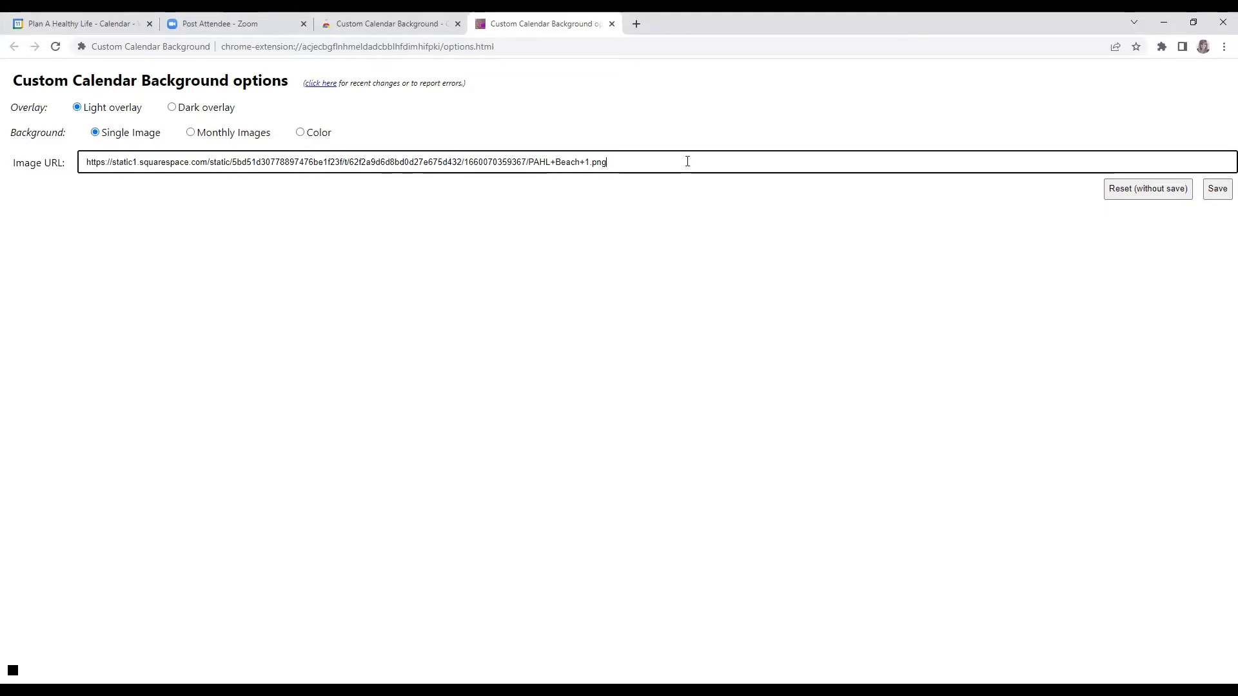
click(1212, 194)
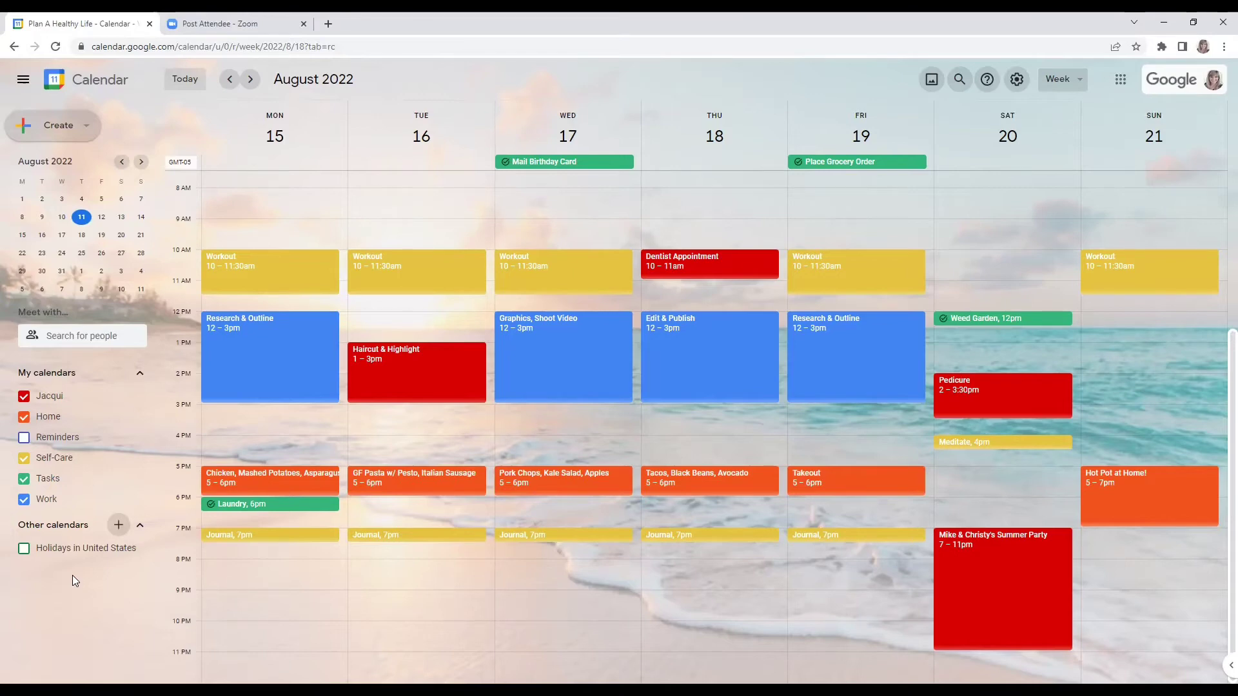
- Create a new calendar named "Monthly Goals" in Google Calendar and return to the week view
click(118, 527)
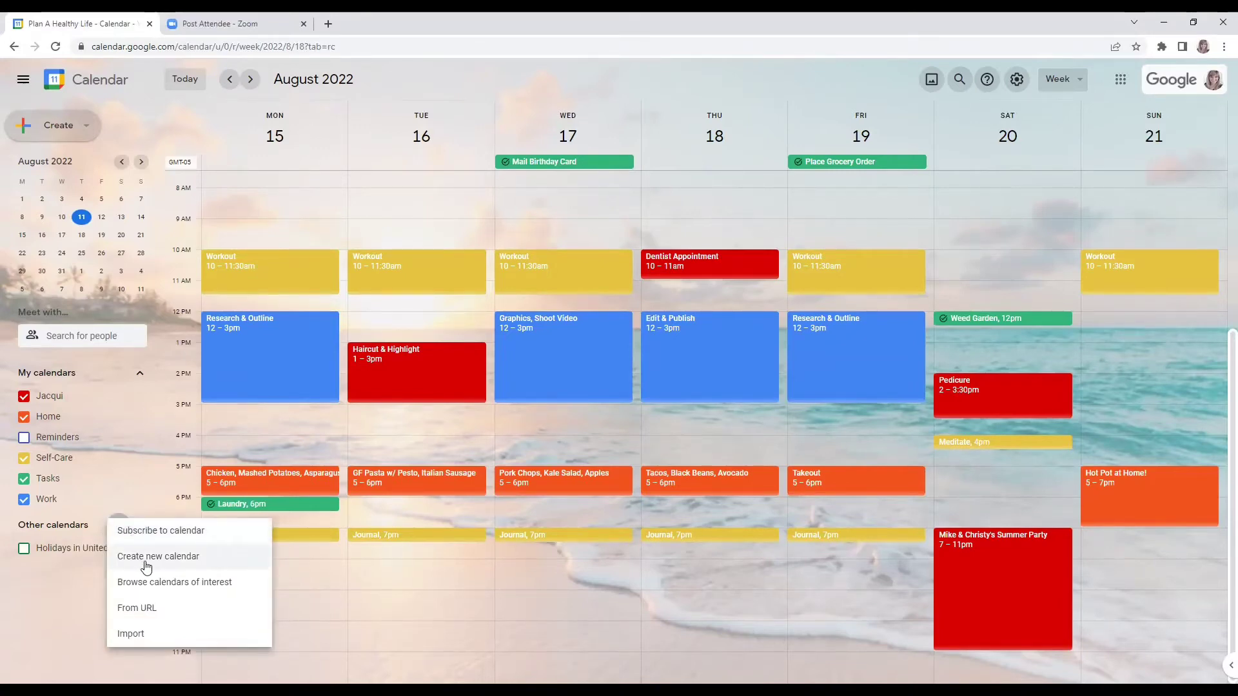
click(147, 567)
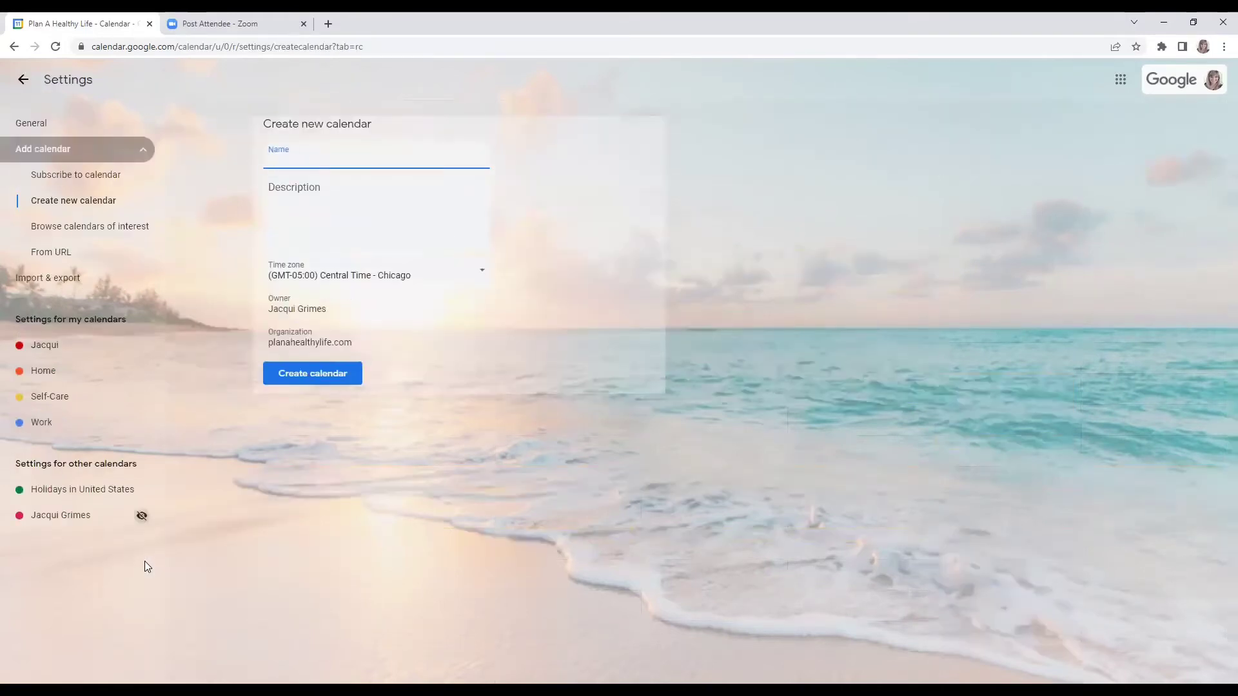
text(Monthly Goals)
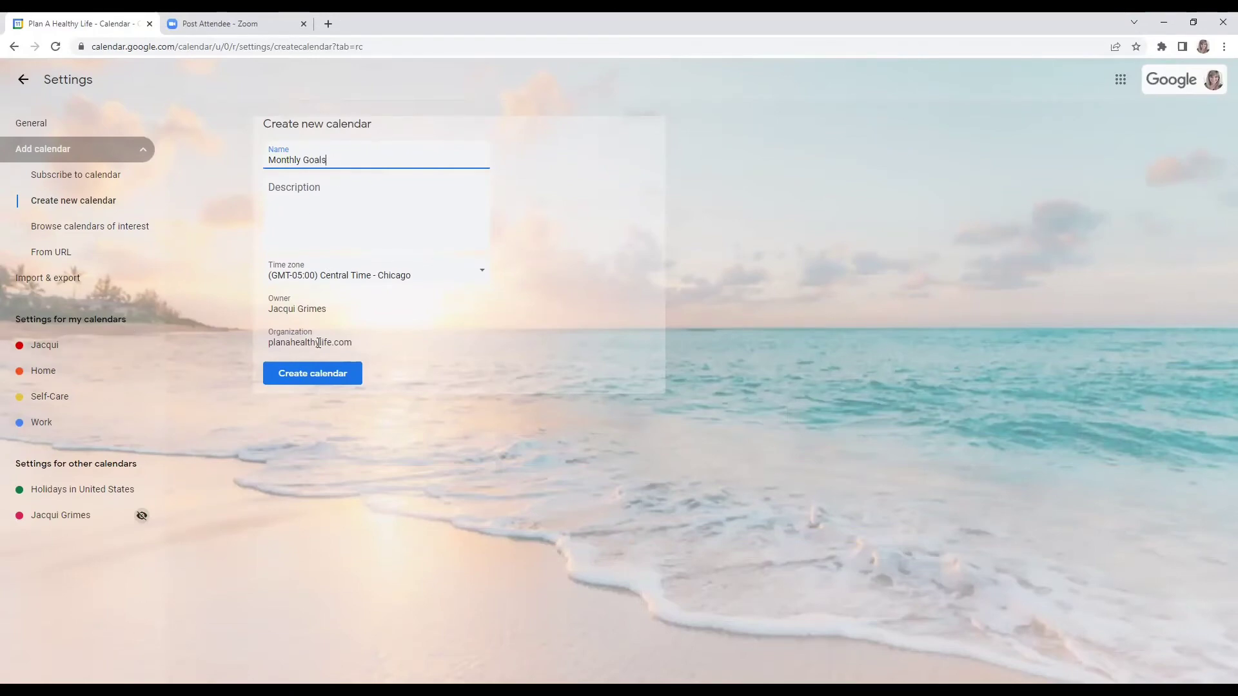
click(318, 373)
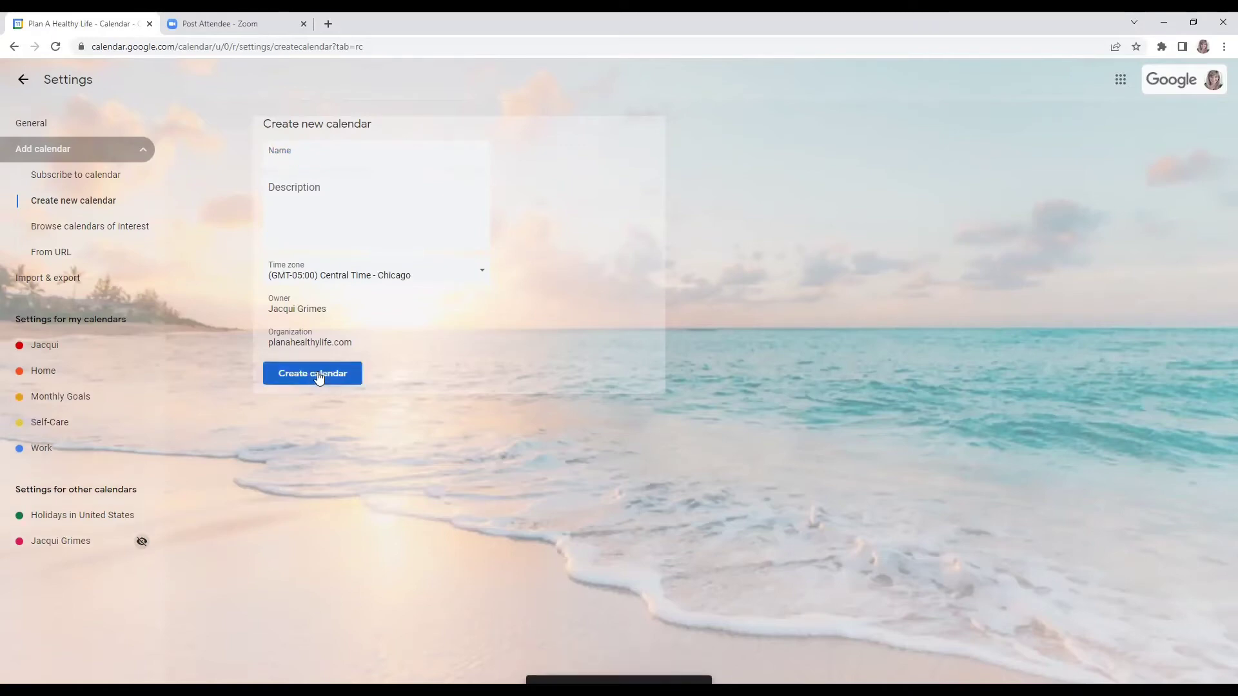
click(18, 78)
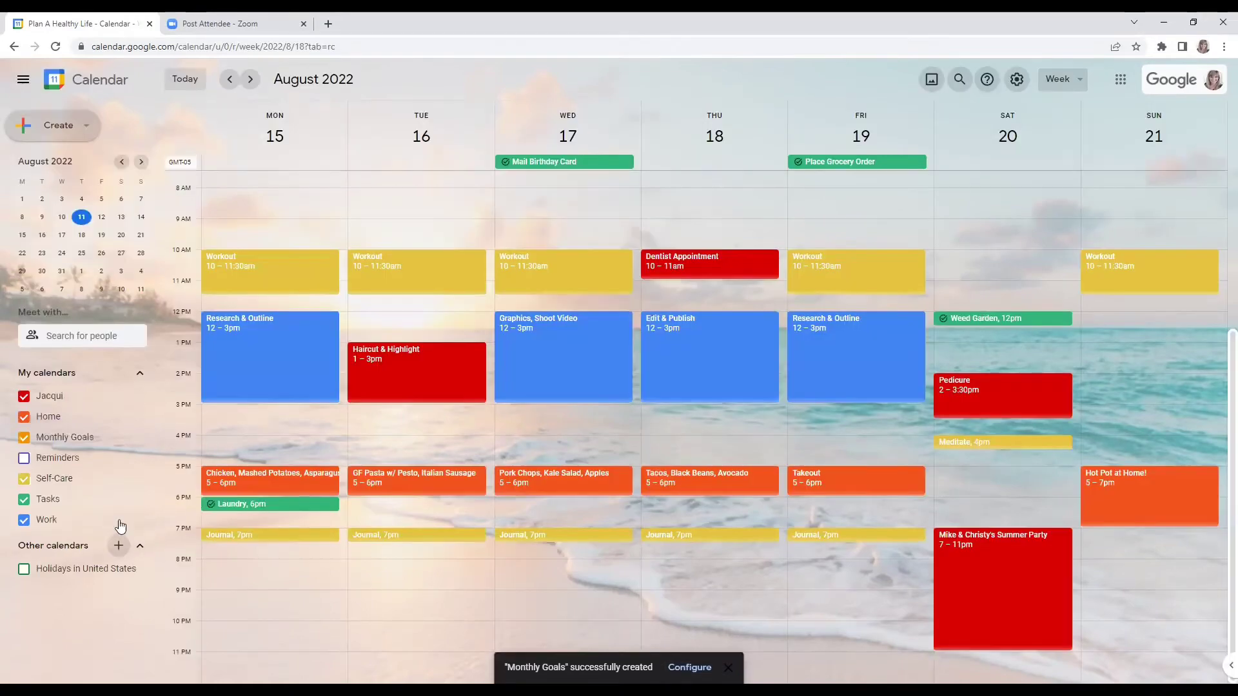
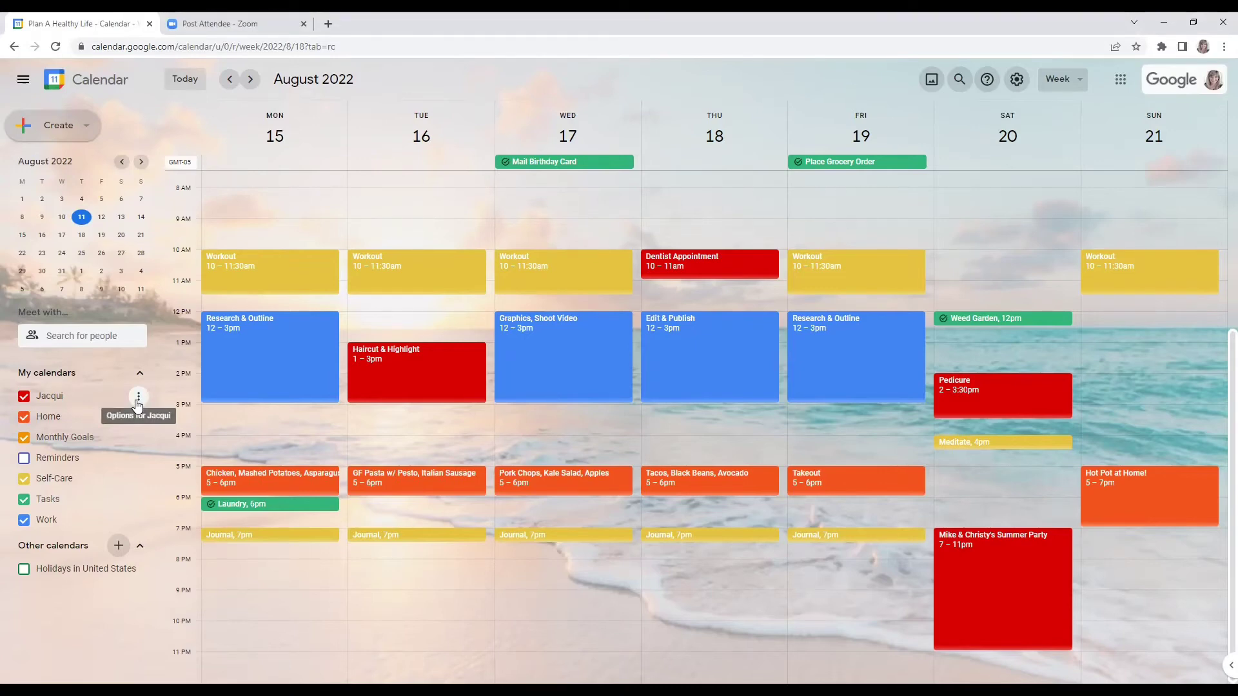
- Give the owner's personal calendar, the first under My calendars, the custom color #027373
click(138, 400)
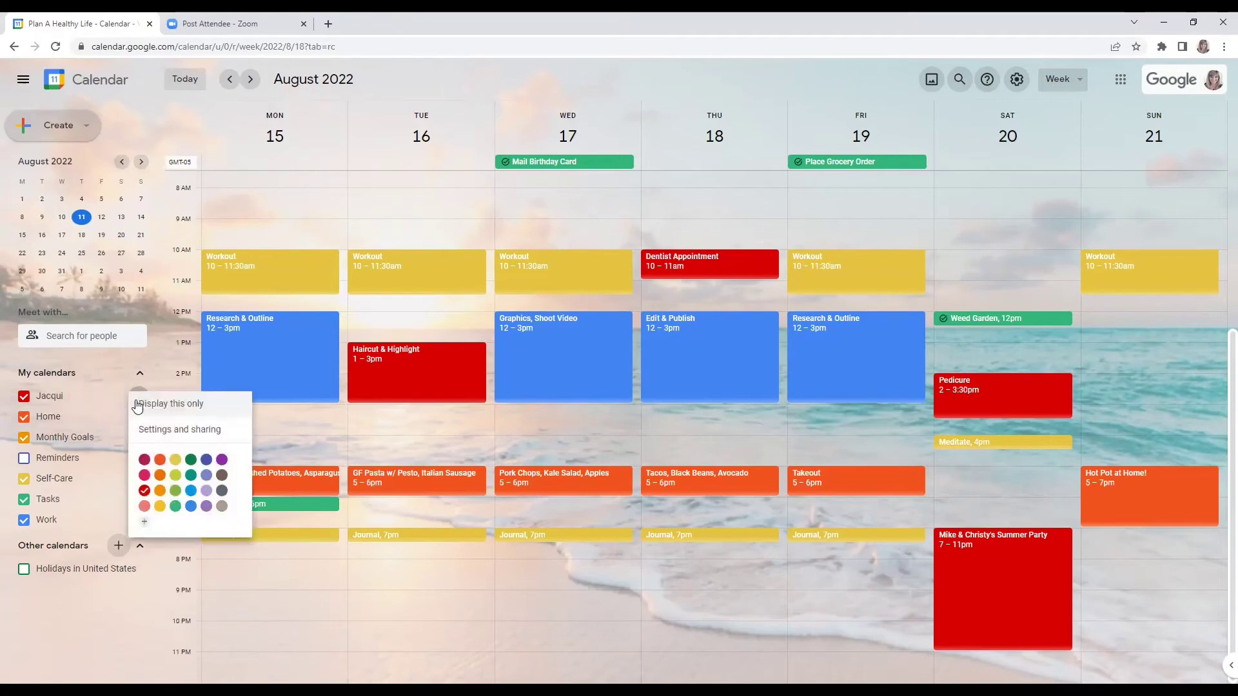
click(146, 523)
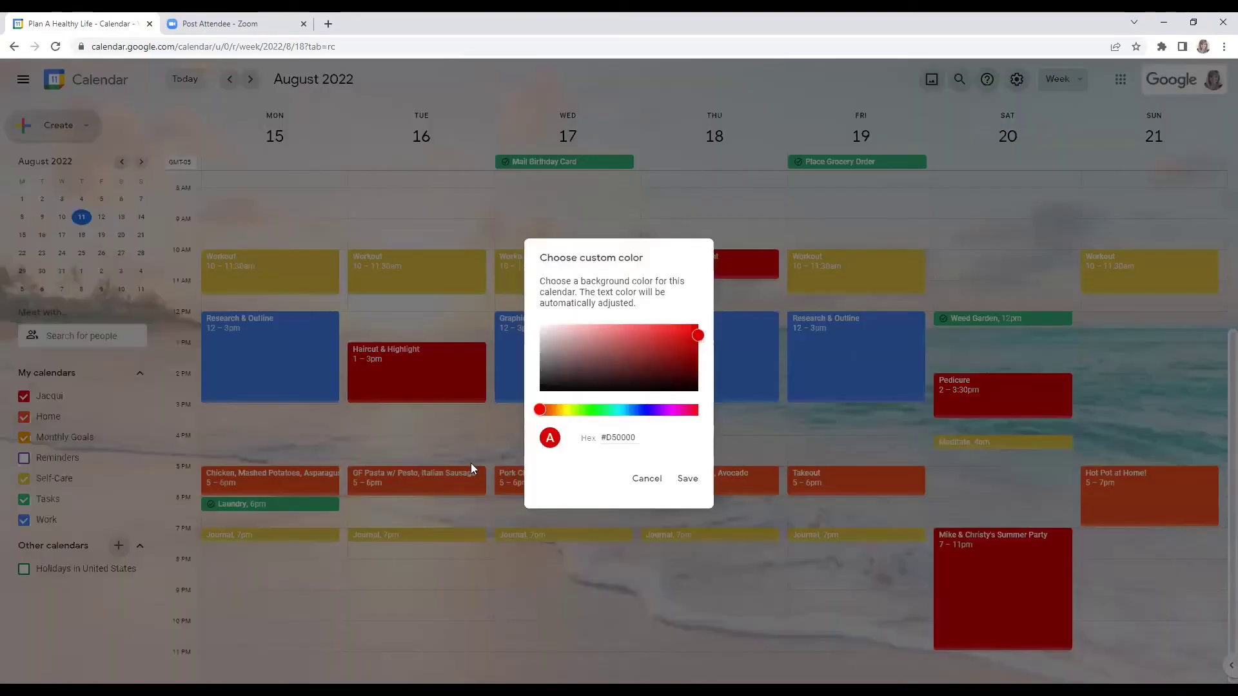
triple_click(611, 439)
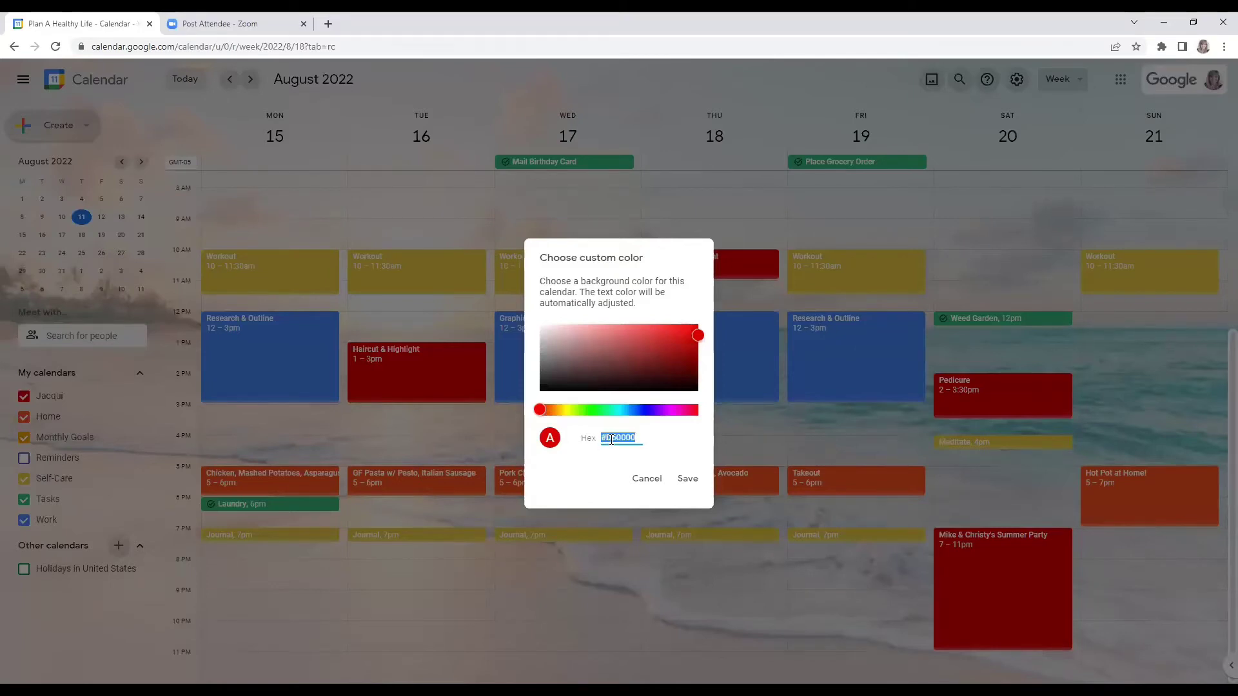
text(#027373)
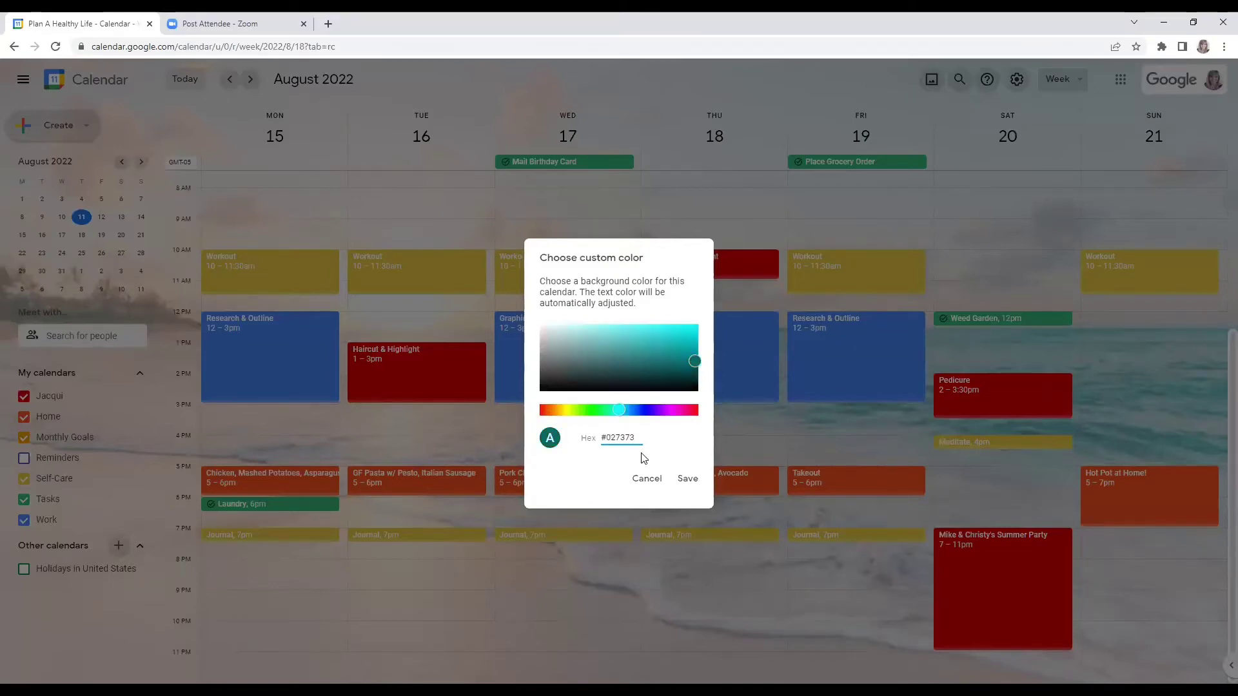
click(687, 479)
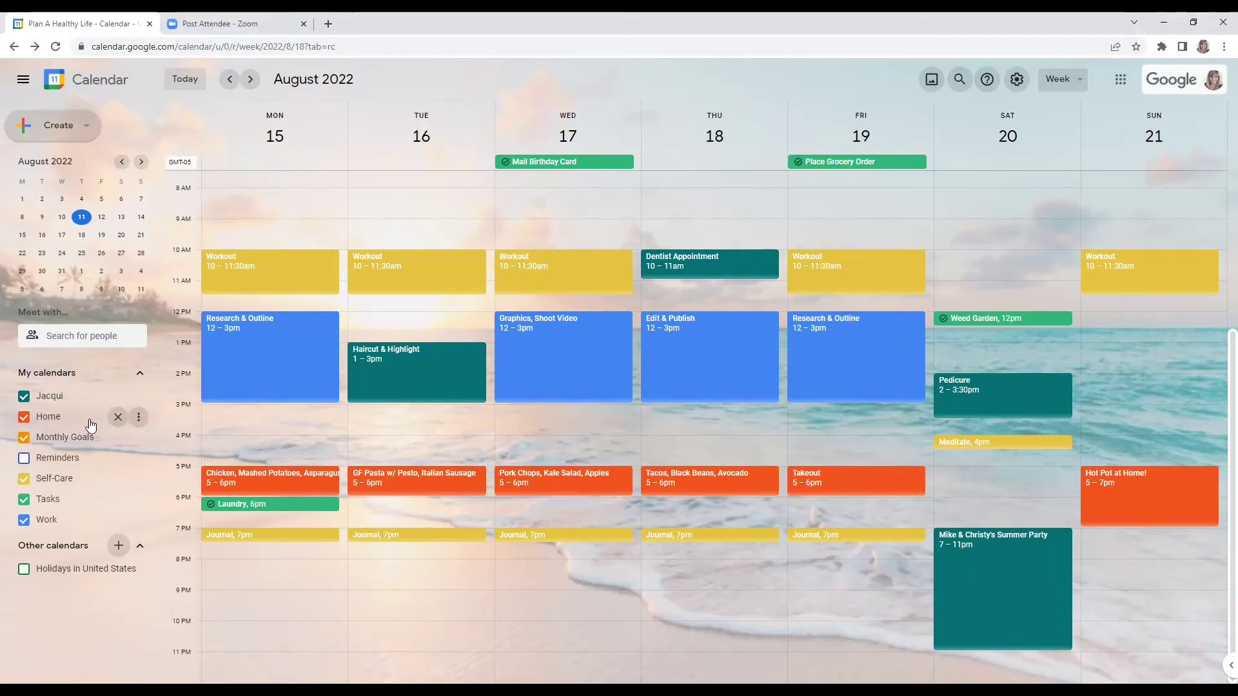
- Change the Home calendar to the custom color #C9CED4
click(140, 418)
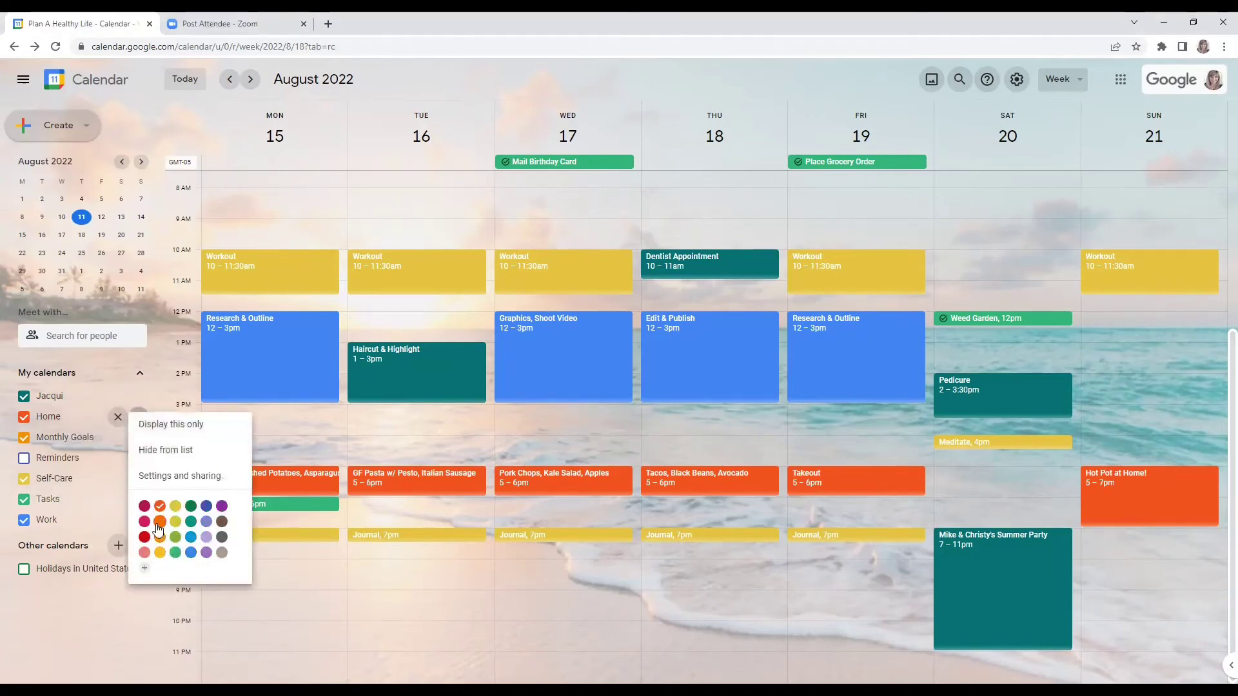
click(148, 545)
triple_click(617, 438)
text(#C9CED4)
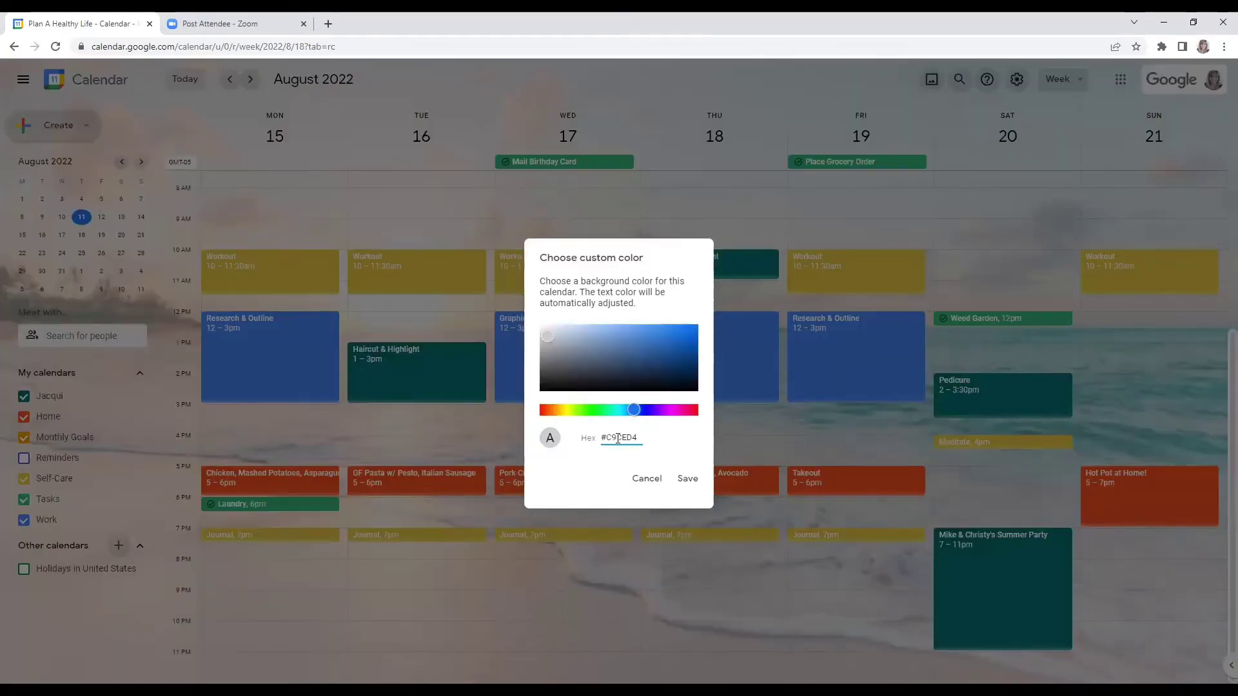
click(687, 479)
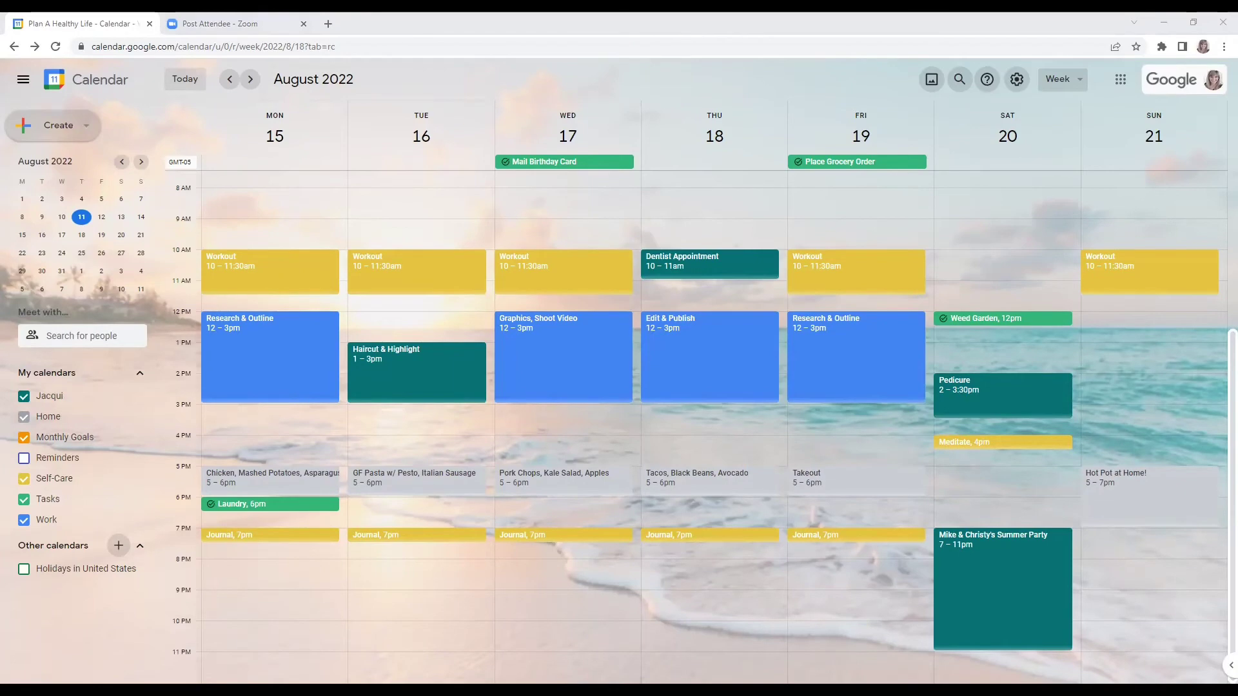
- Change the Monthly Goals calendar to a custom tan-brown color
click(138, 437)
click(144, 588)
double_click(612, 438)
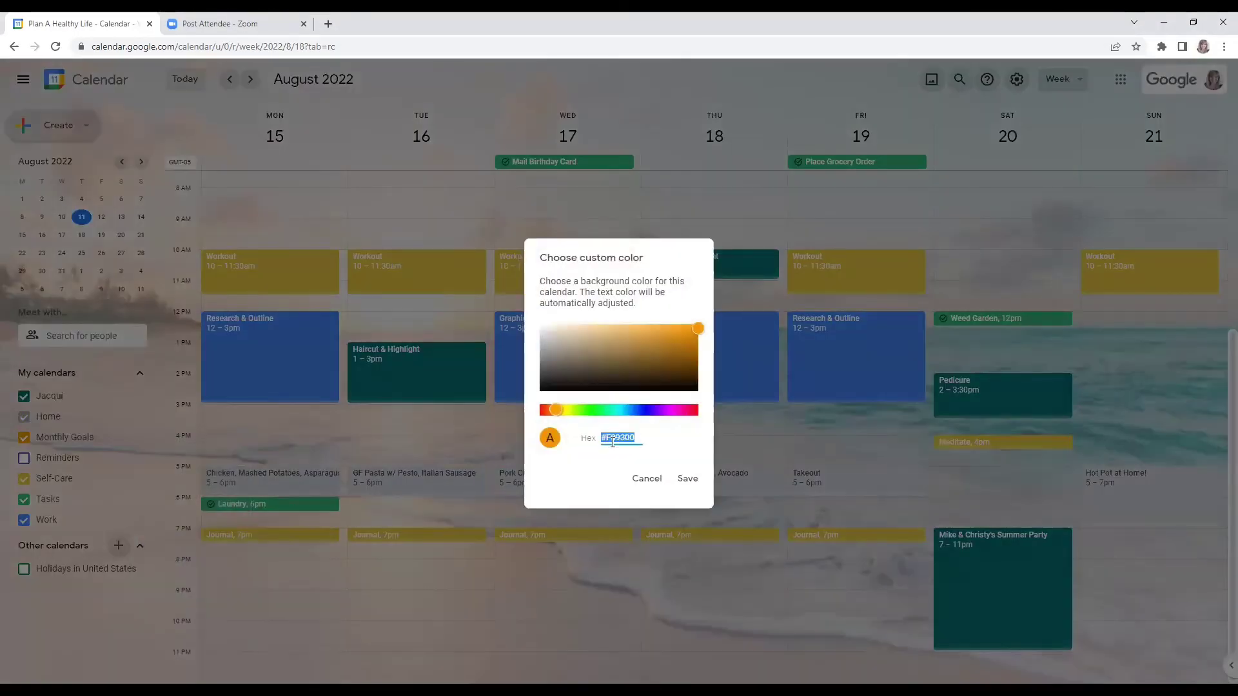
click(684, 480)
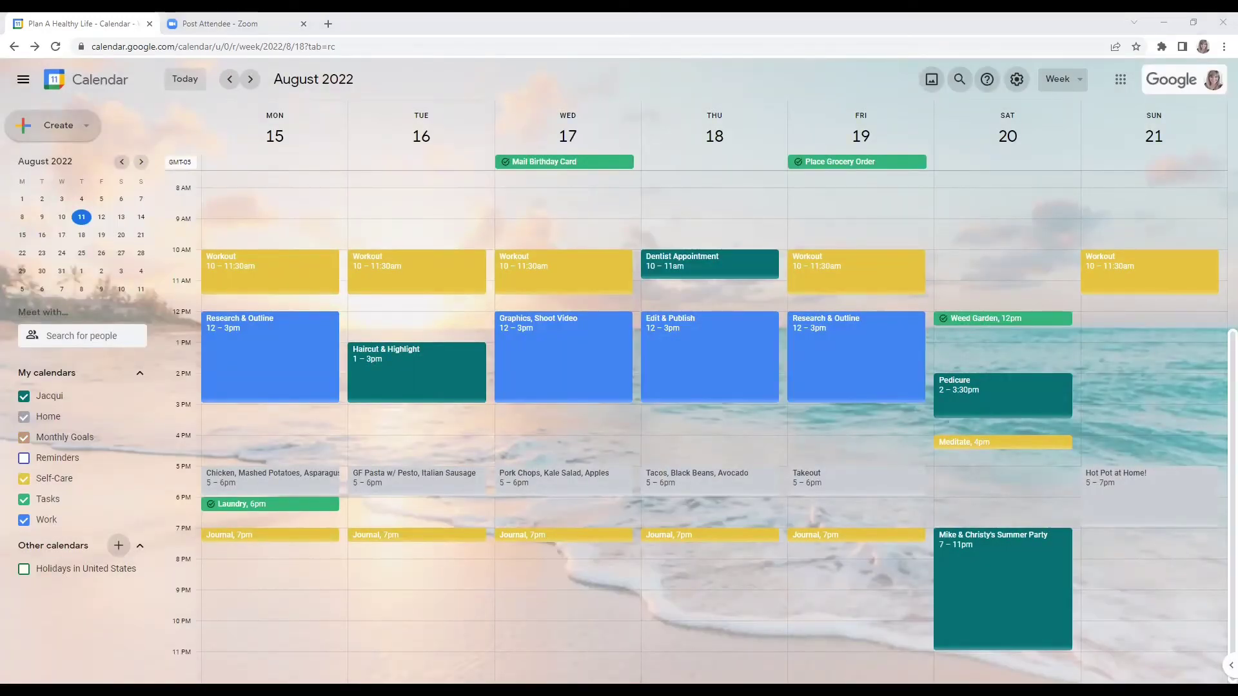
- Change the Self-Care calendar to the custom teal color #3fbfbf
click(138, 479)
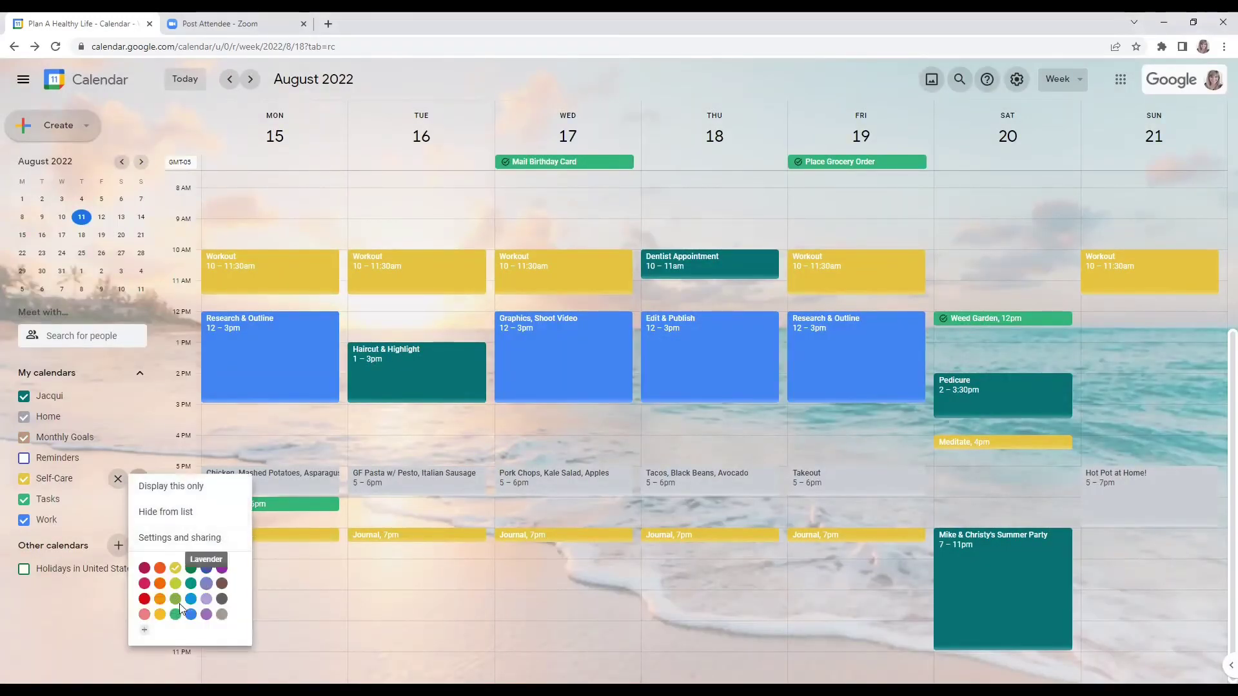
click(144, 633)
triple_click(607, 437)
text(#3fbfbf)
click(685, 480)
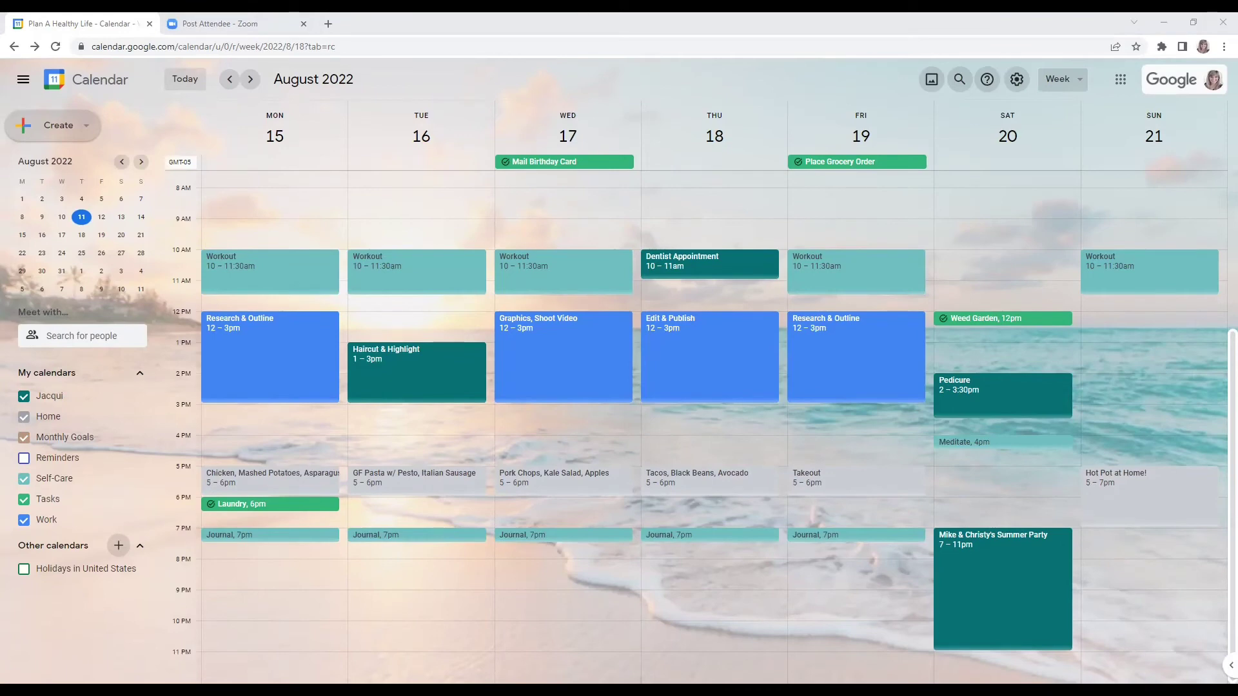
- Change the Tasks calendar to a custom pale sandy-yellow color
click(139, 500)
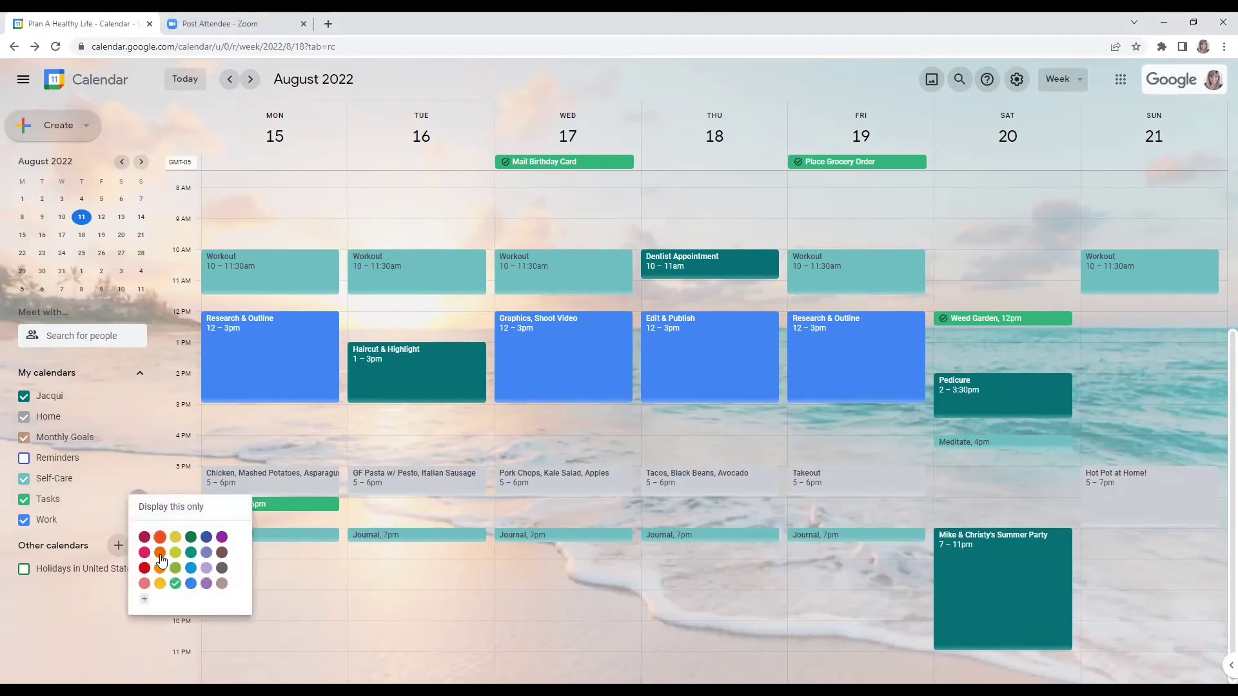
click(144, 600)
triple_click(631, 436)
key(ctrl+v)
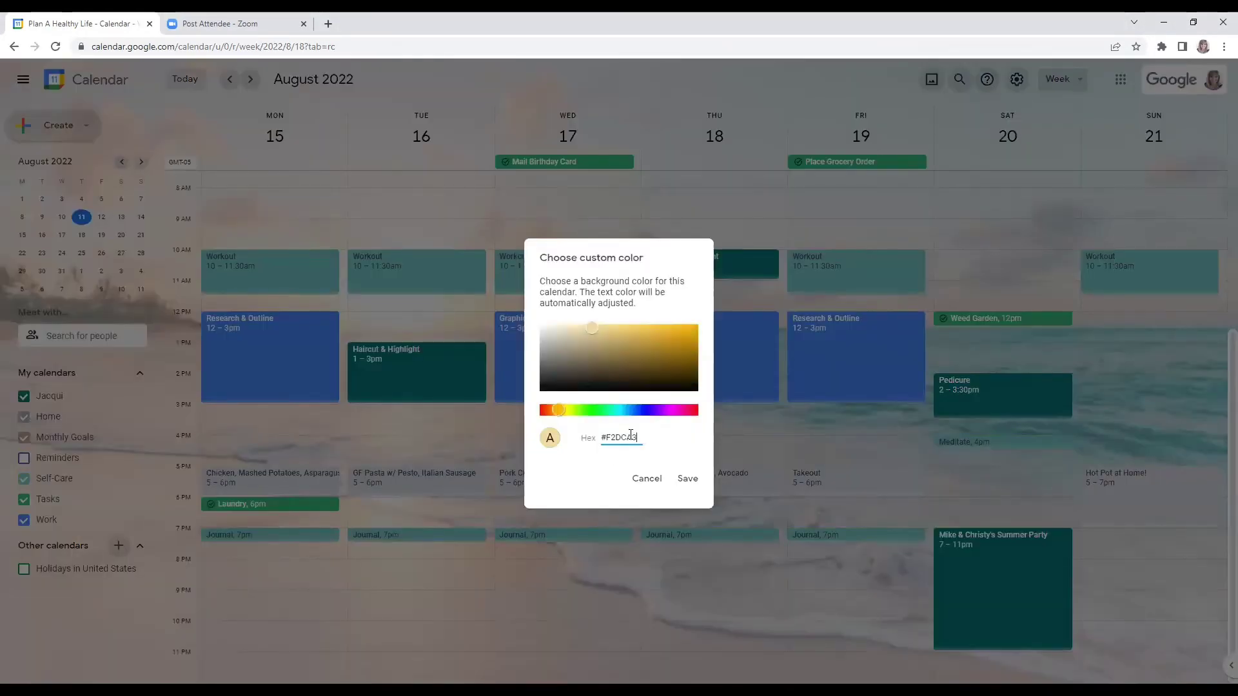
click(684, 482)
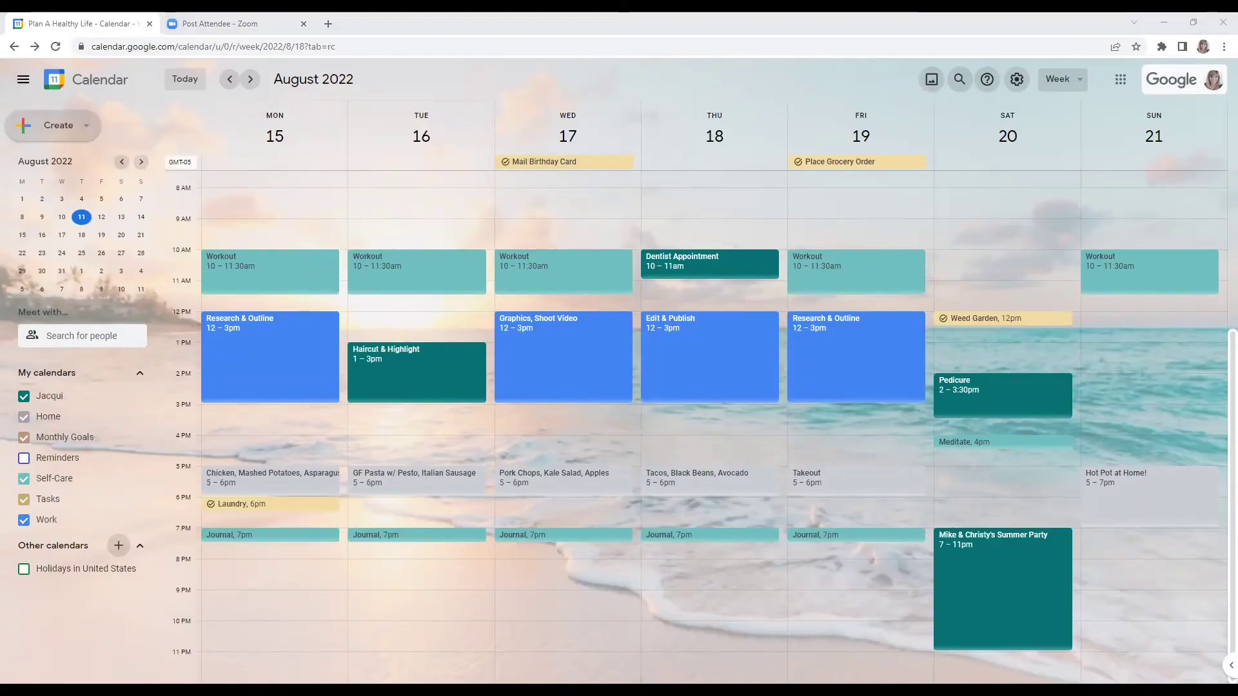
- Change the Work calendar to the custom color #95BBBF
click(137, 520)
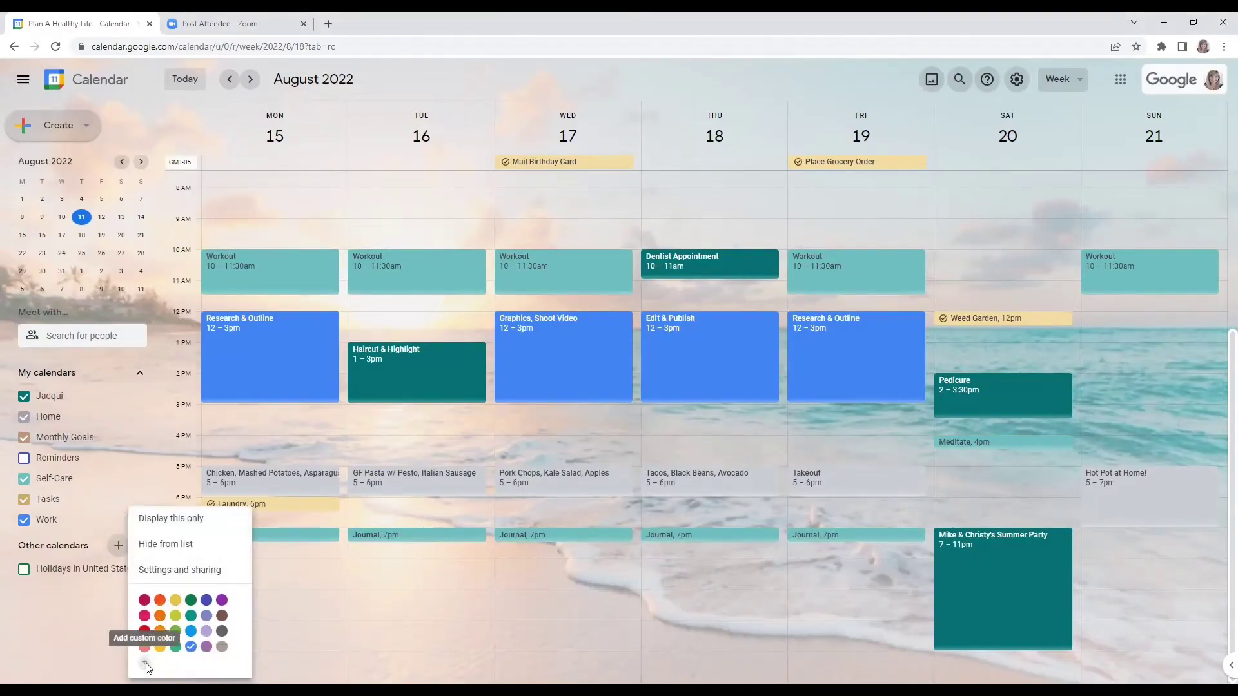
click(145, 664)
triple_click(617, 437)
key(ctrl+v)
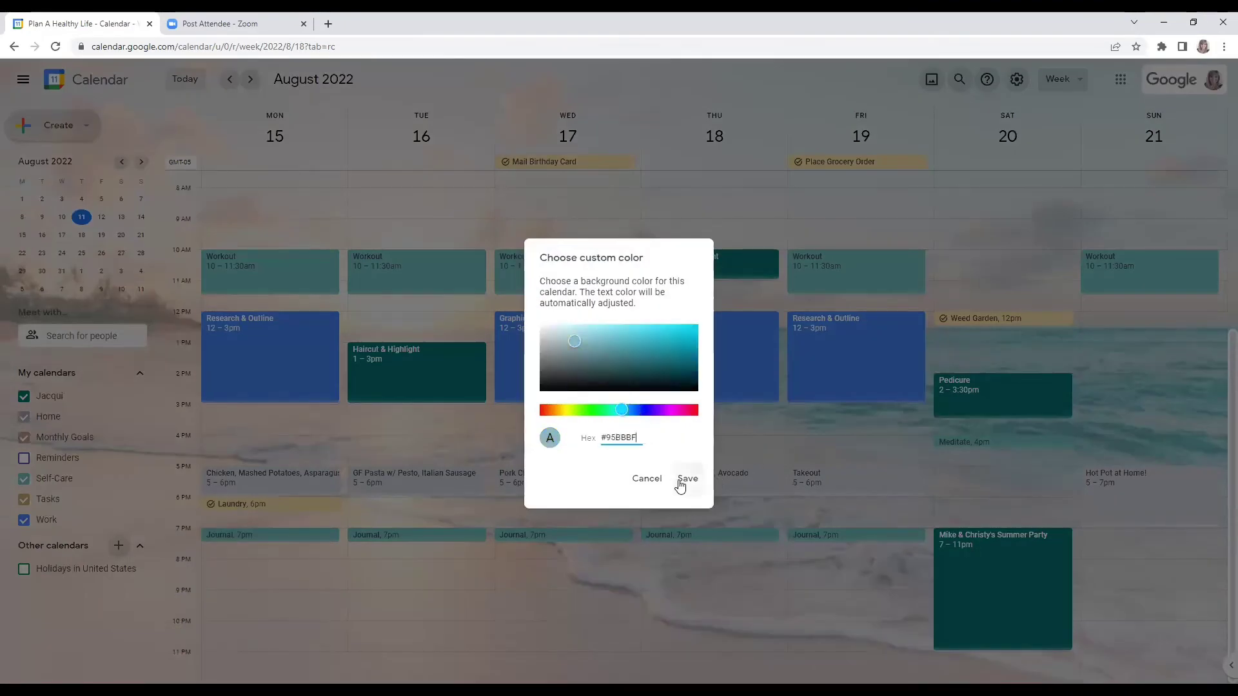
click(685, 478)
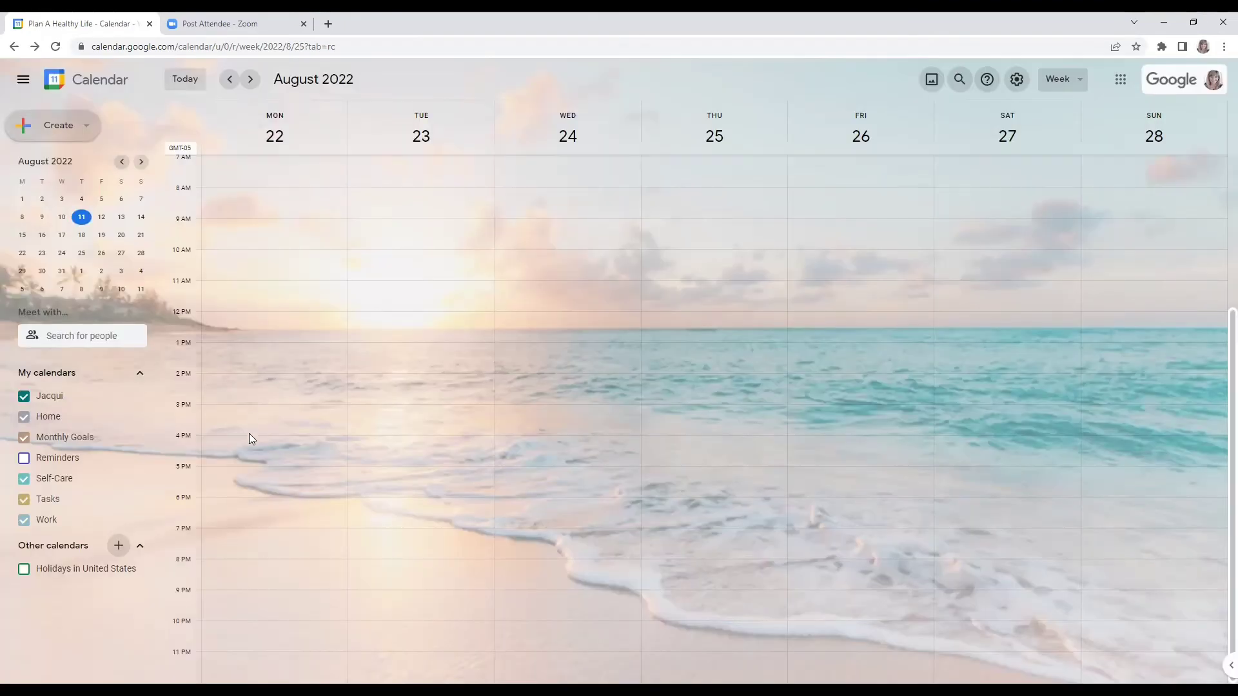
- Create a "Do Laundry" event on Monday, August 22 from 3:45pm to 5:00pm in the Home calendar and save it
drag(249, 433, 246, 461)
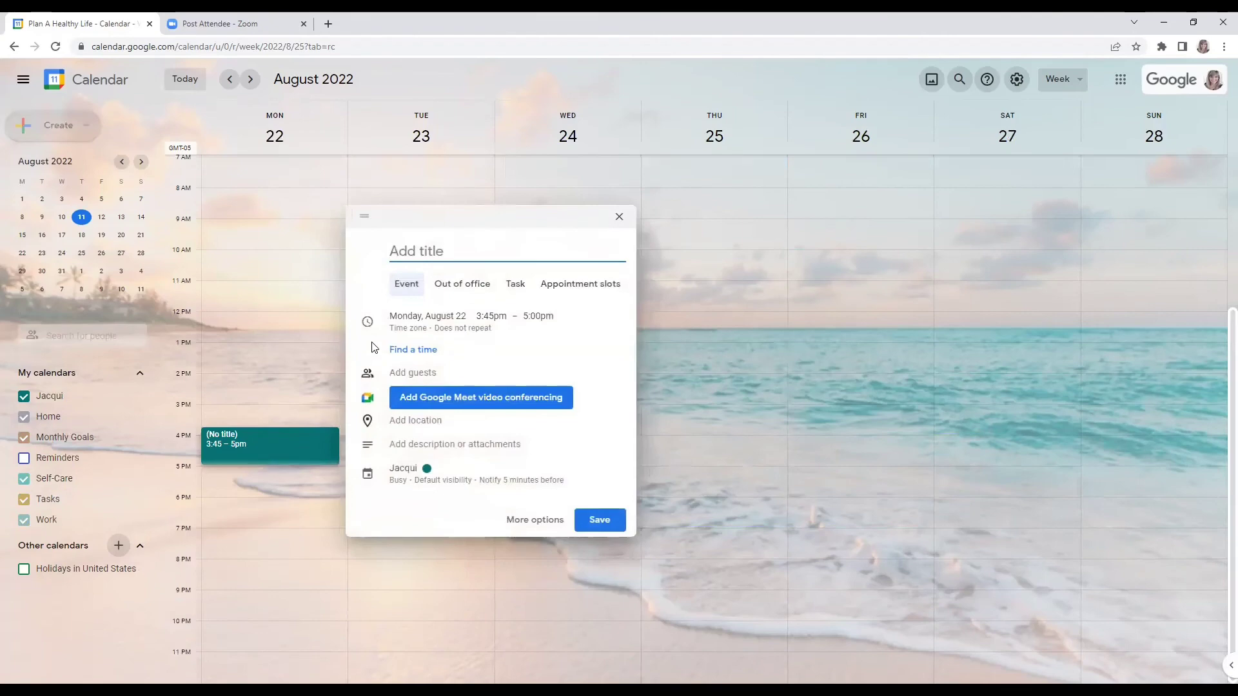
text(Do Laundry)
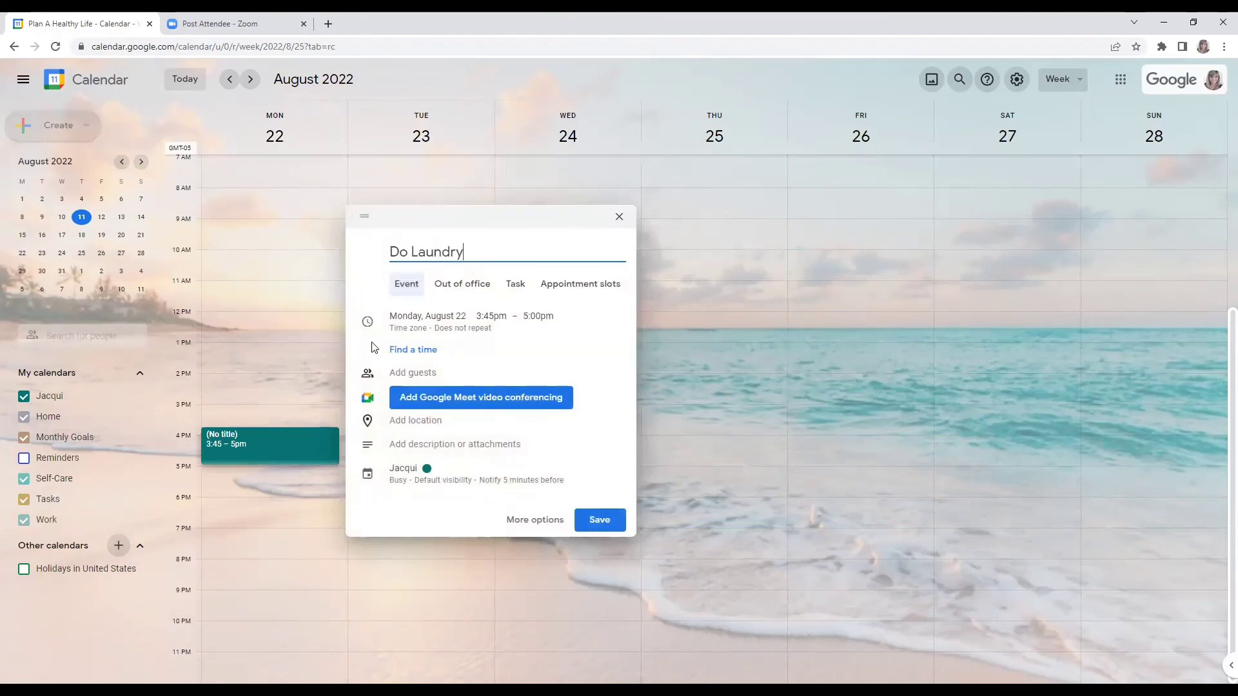
click(401, 472)
click(401, 502)
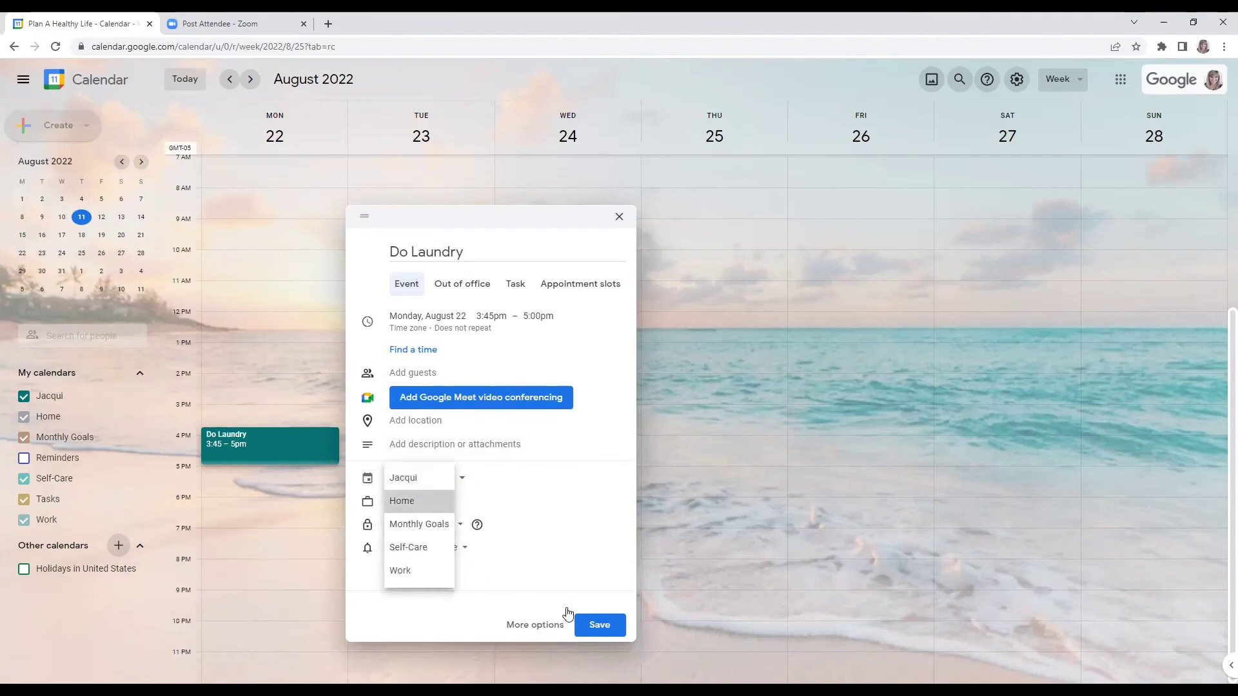
click(598, 605)
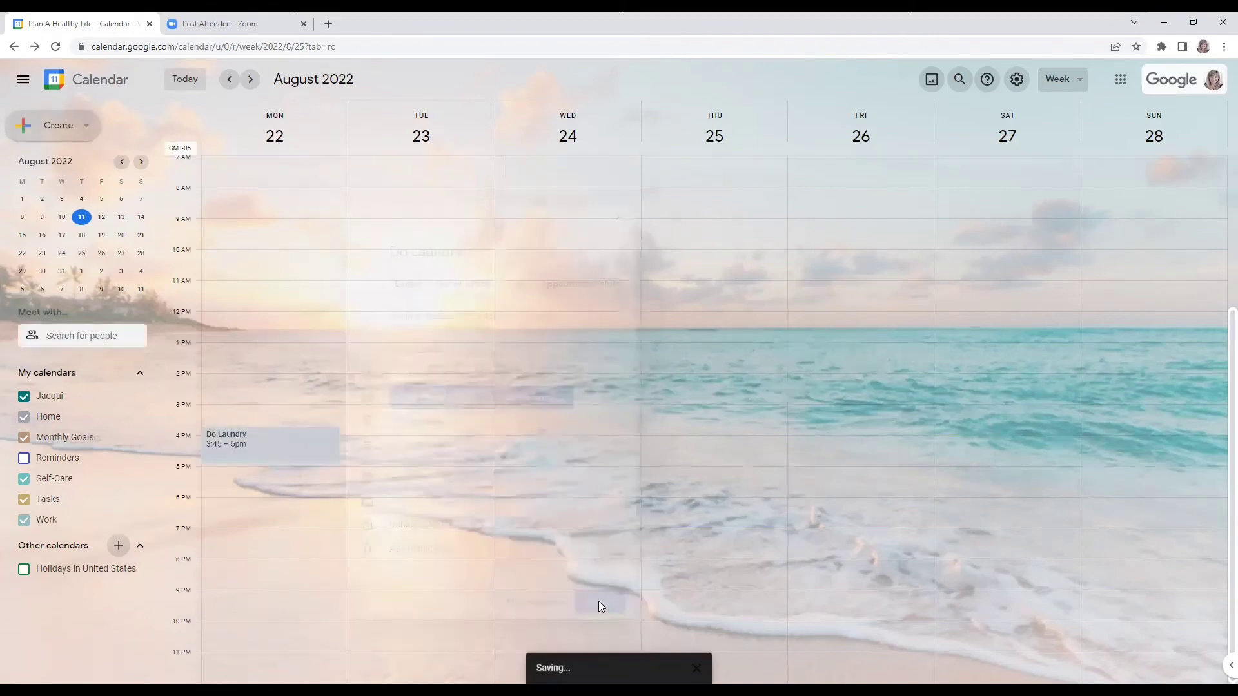